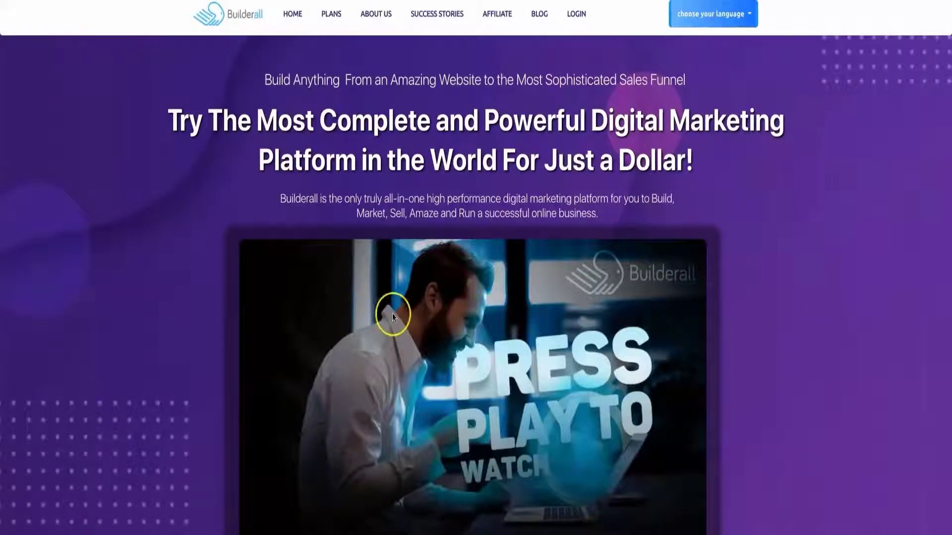
- Examine the Builderall sales page from the trial offer through the full grid of included tool cards
scroll(393, 317, "down", 20)
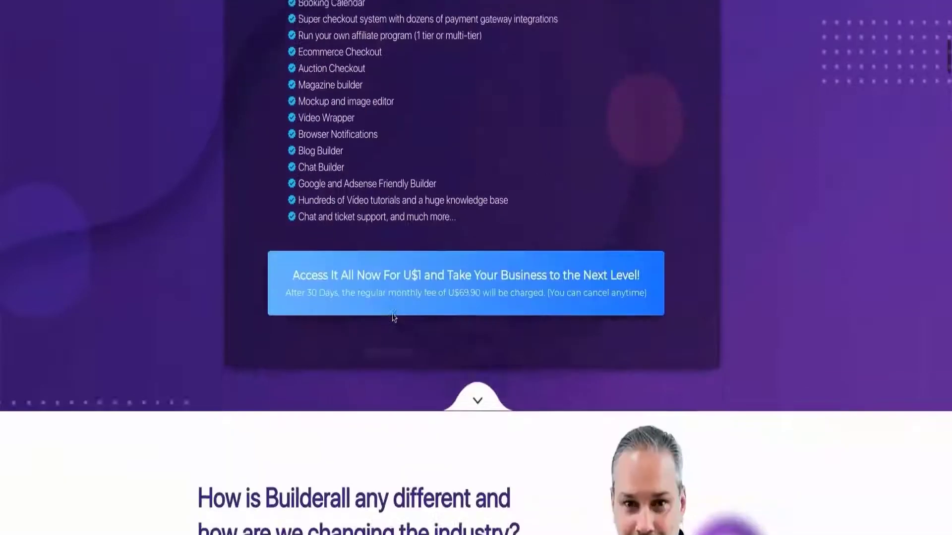
scroll(393, 317, "down", 20)
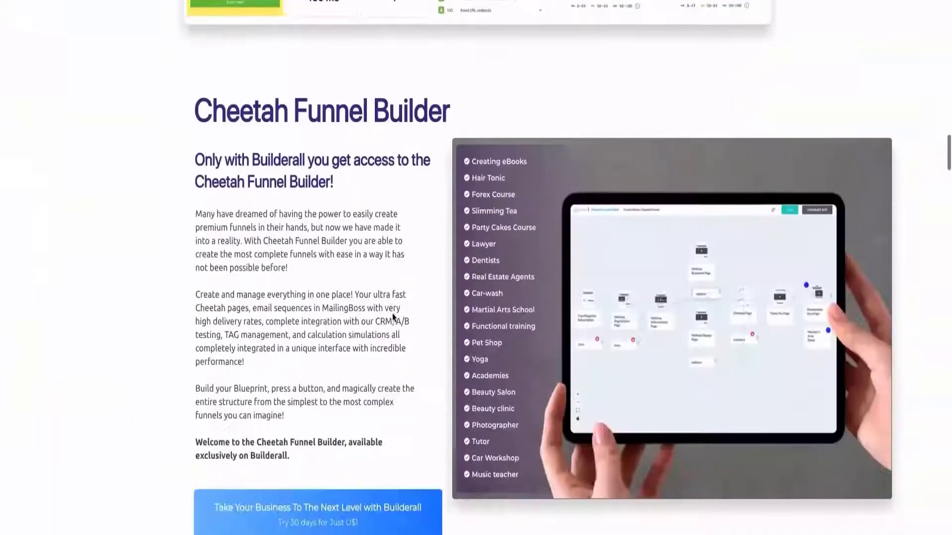
scroll(393, 317, "down", 5)
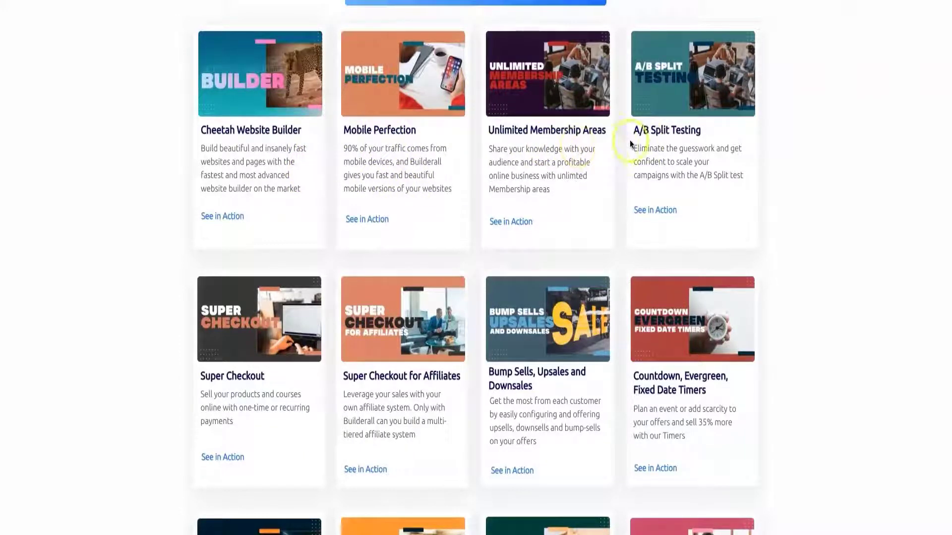
scroll(692, 181, "down", 2)
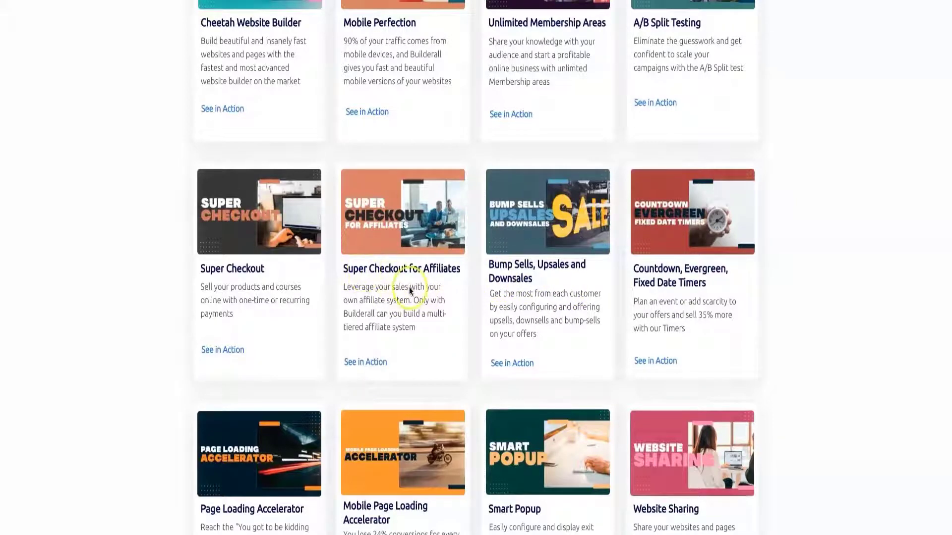
scroll(236, 298, "down", 5)
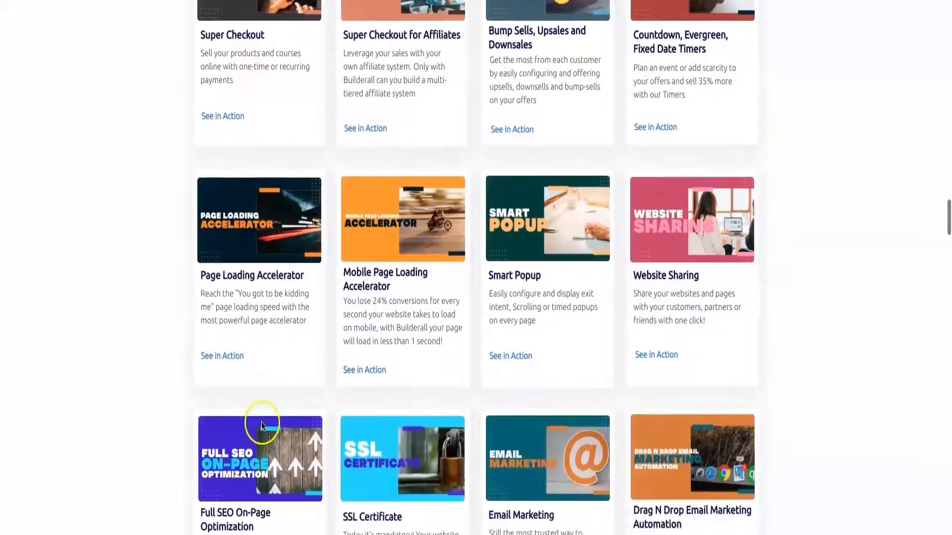
scroll(425, 287, "down", 2)
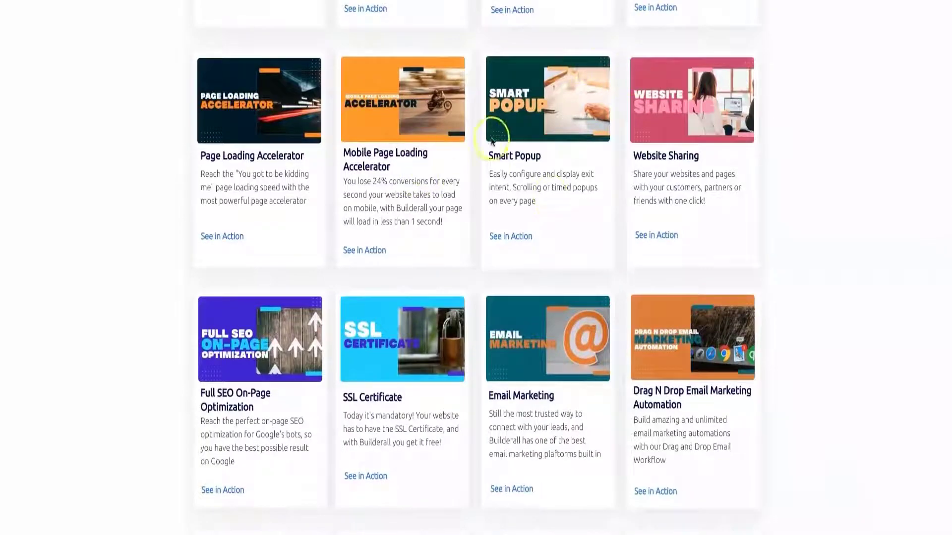
scroll(555, 175, "down", 2)
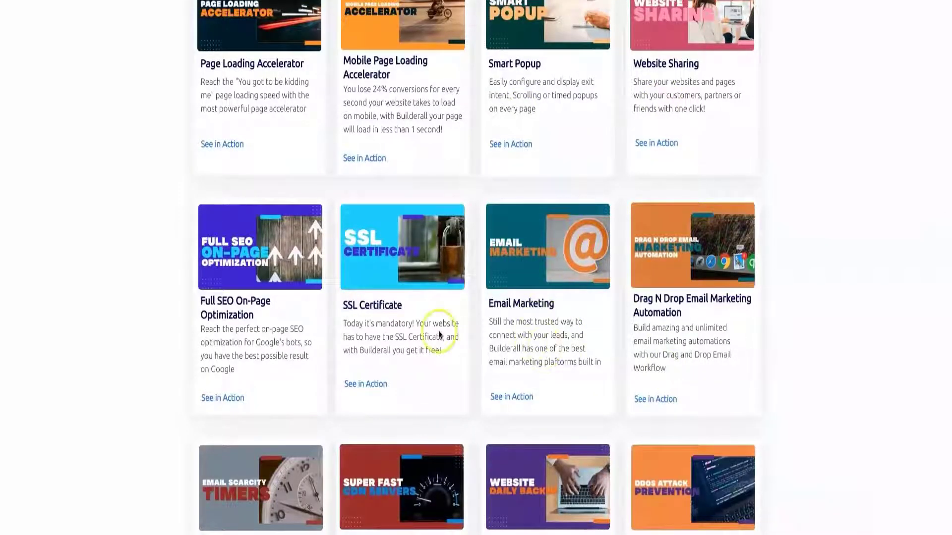
scroll(218, 327, "down", 3)
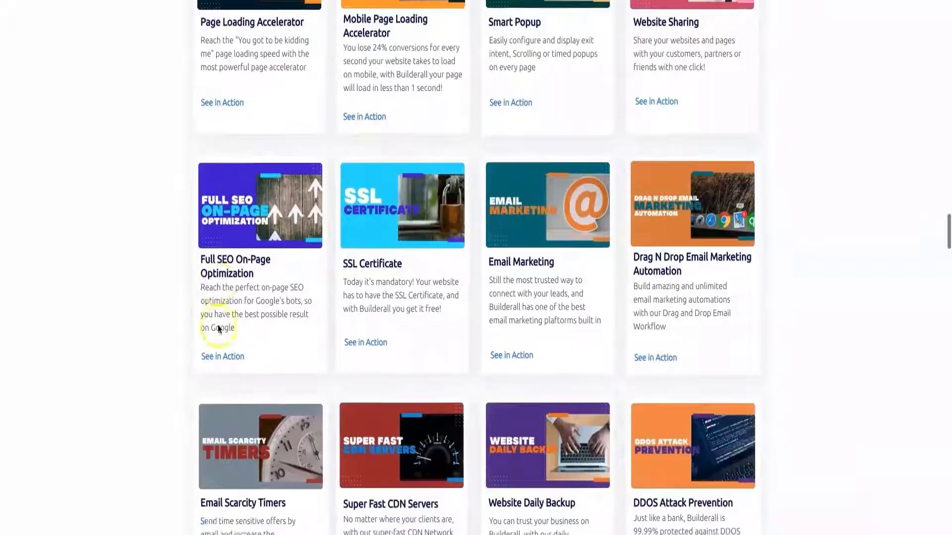
scroll(344, 76, "down", 3)
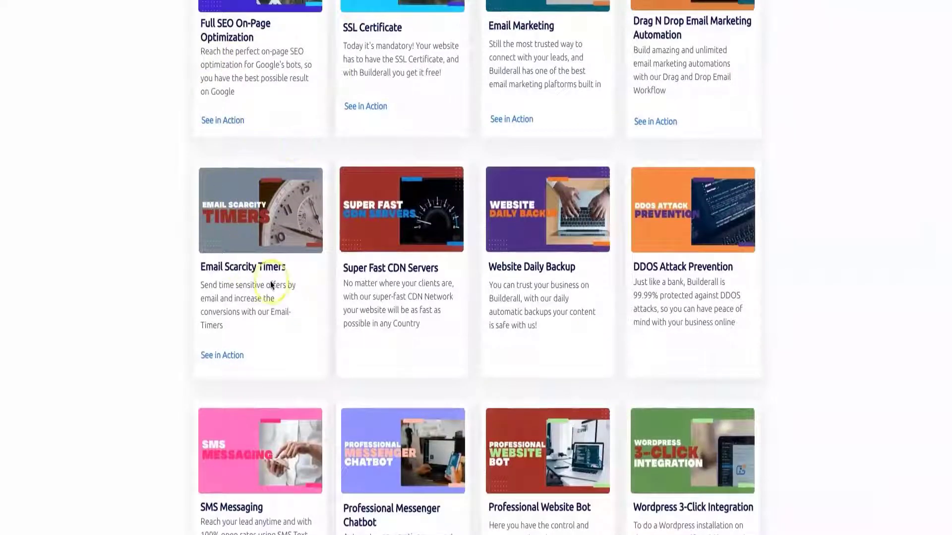
scroll(277, 281, "down", 3)
scroll(621, 298, "down", 5)
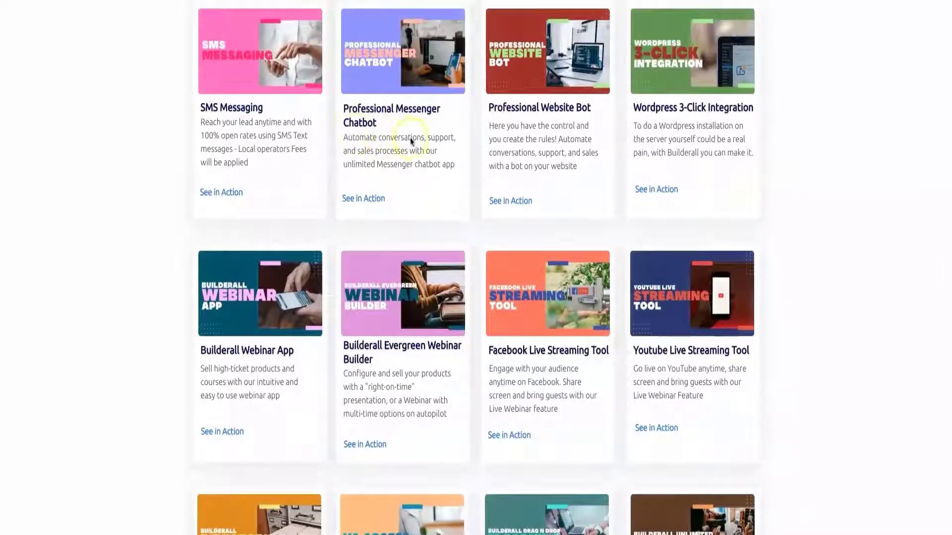
scroll(640, 245, "down", 3)
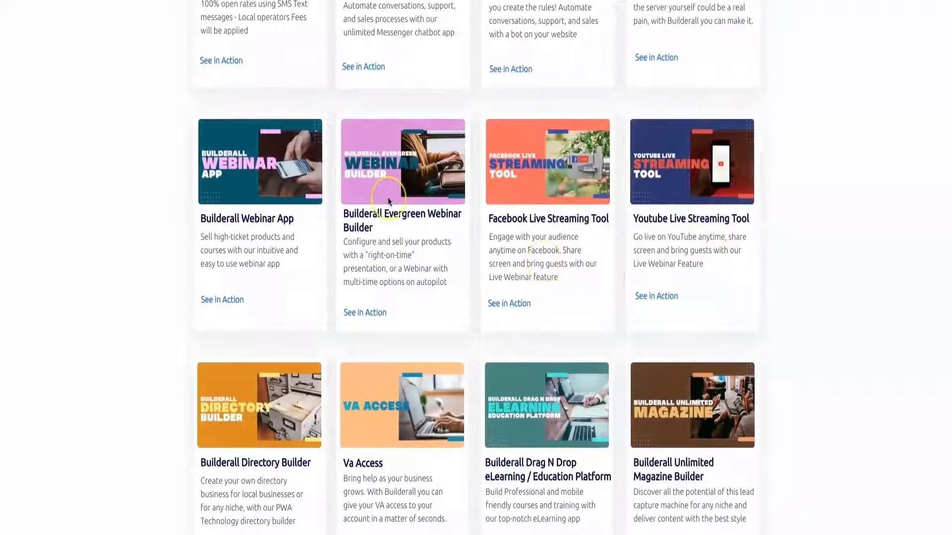
scroll(388, 201, "down", 3)
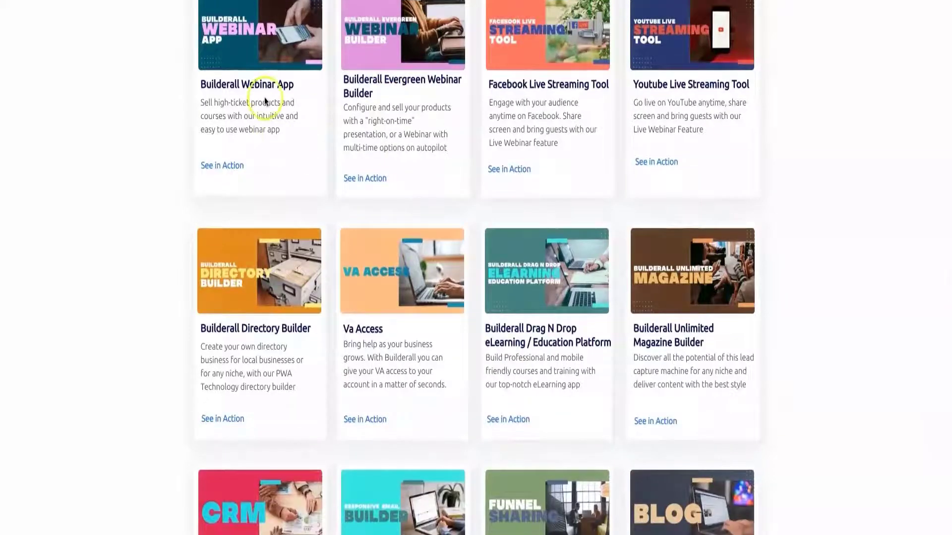
scroll(305, 311, "down", 12)
scroll(306, 312, "up", 3)
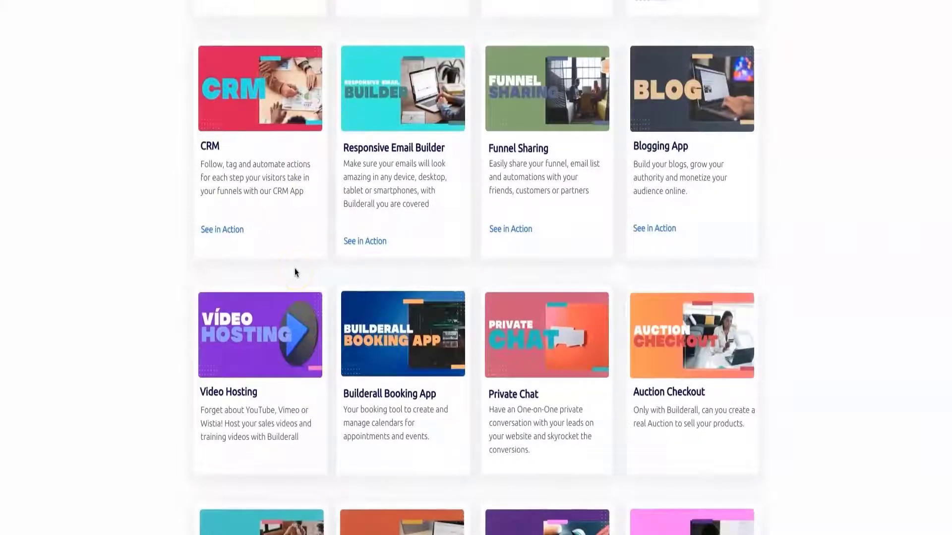
scroll(403, 328, "down", 6)
scroll(403, 328, "down", 2)
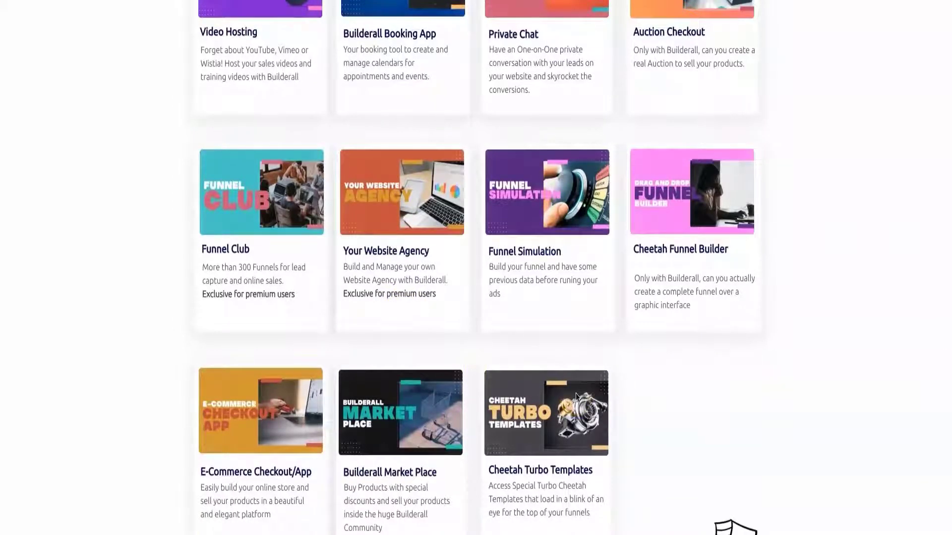
scroll(685, 405, "down", 1)
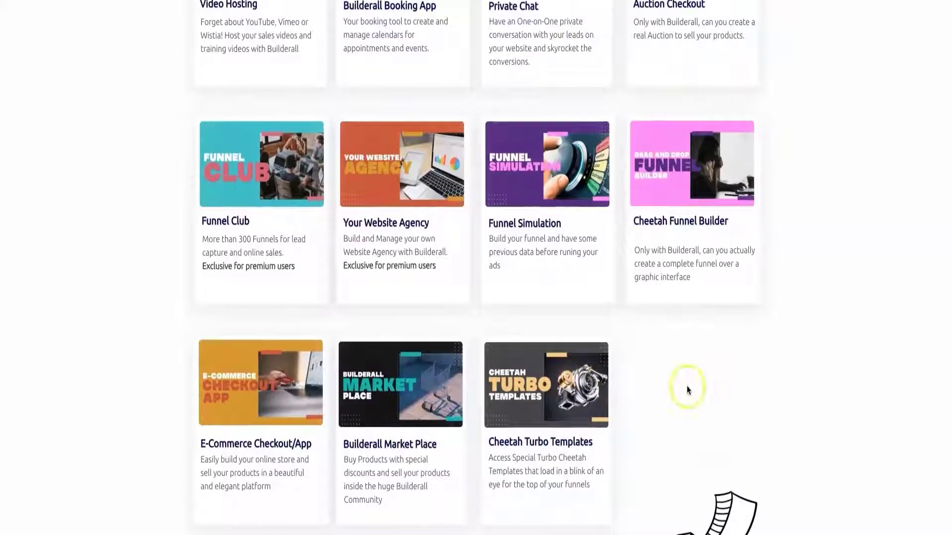
scroll(422, 347, "down", 4)
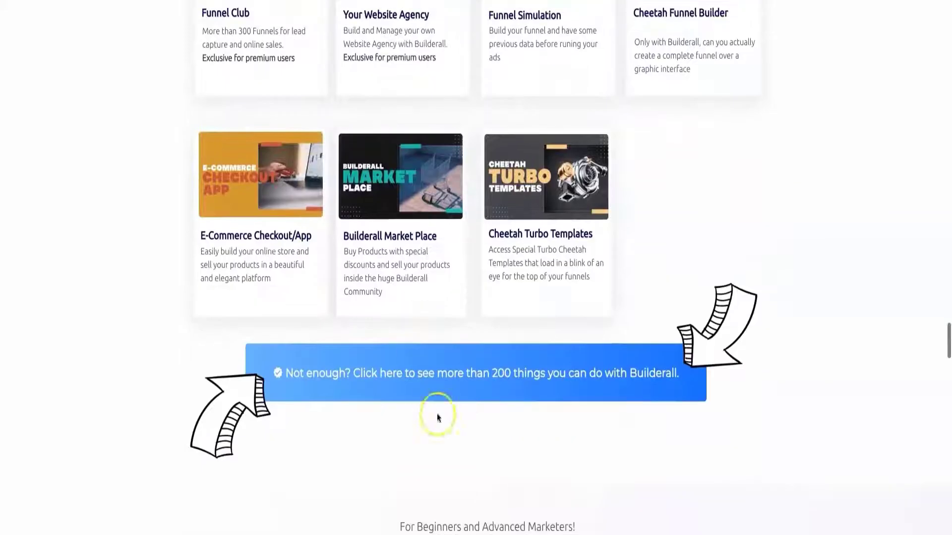
- Open the page on more than 200 things you can do with Builderall and examine its feature categories
left_click(448, 369)
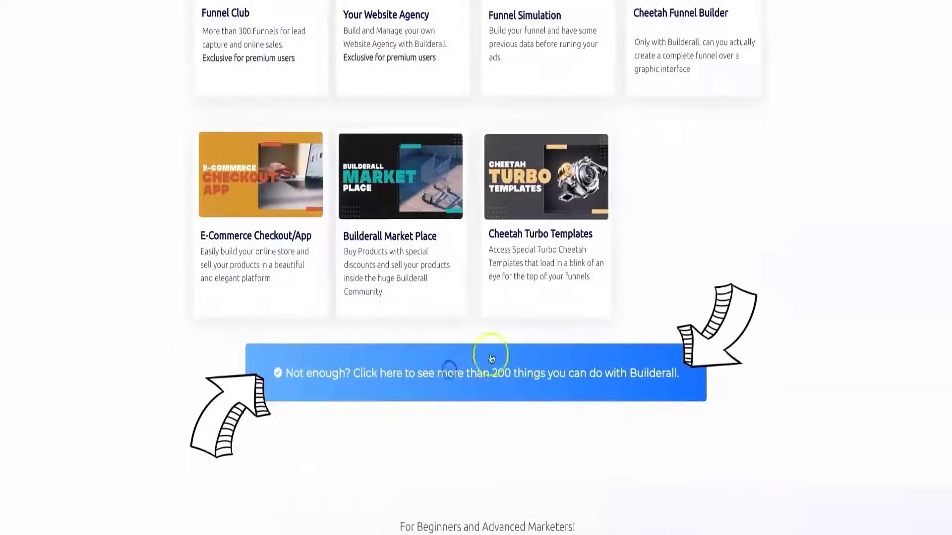
left_click(492, 358)
left_click(699, 285)
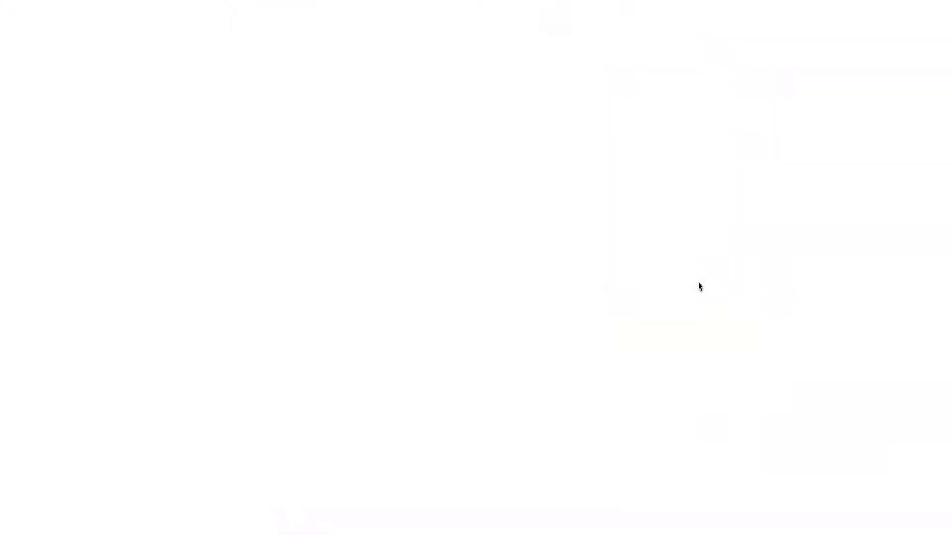
scroll(679, 380, "down", 15)
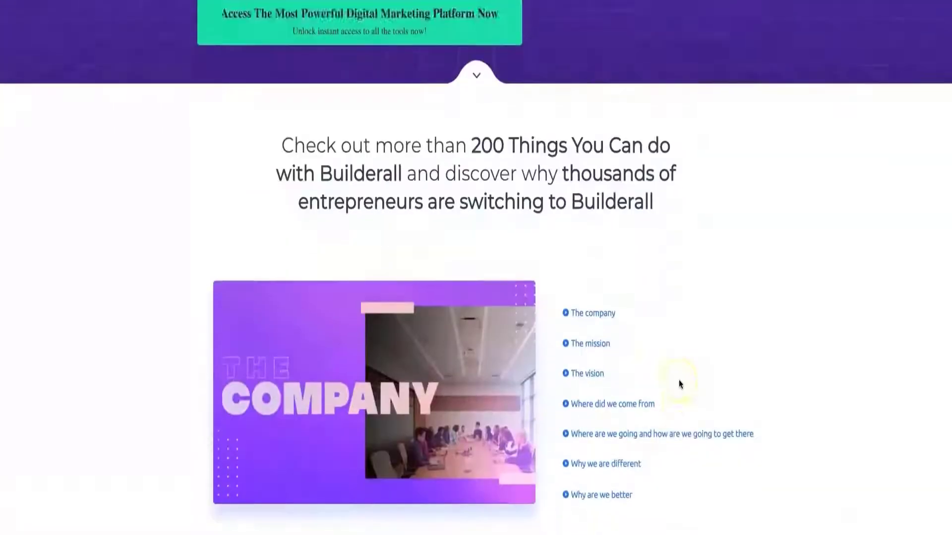
scroll(679, 380, "down", 12)
scroll(679, 380, "up", 4)
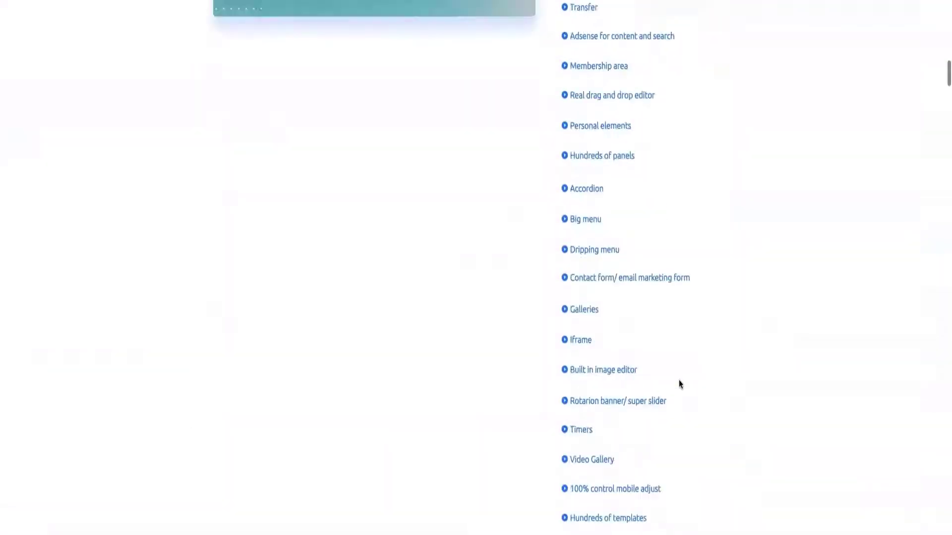
left_click(604, 208)
scroll(532, 411, "down", 12)
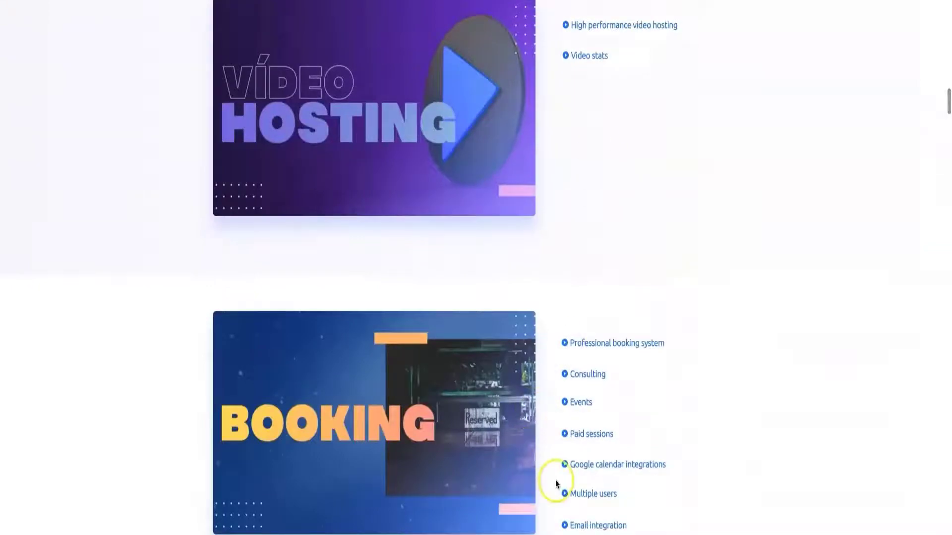
scroll(555, 480, "down", 10)
scroll(555, 479, "down", 4)
- Return to the sales page's tool cards and switch to the Builderall office dashboard
key("Home")
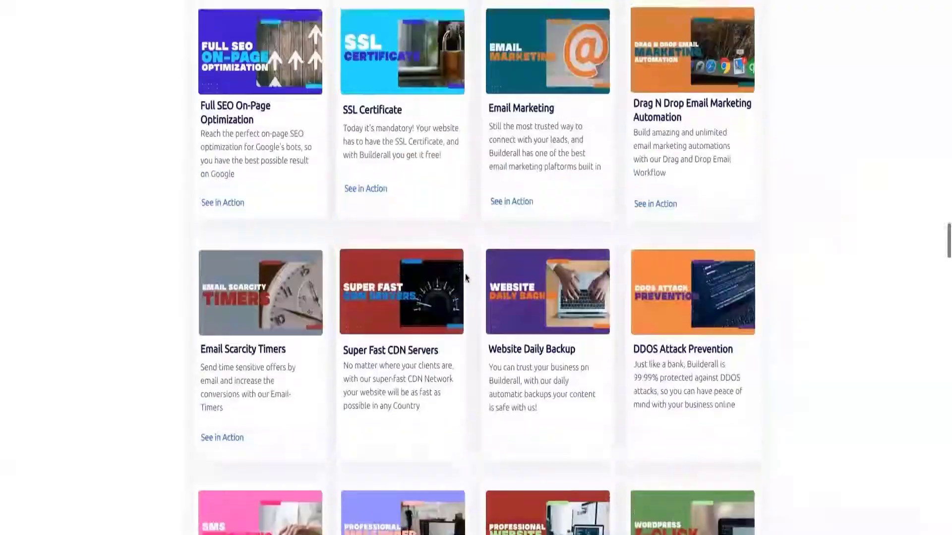
scroll(465, 277, "up", 8)
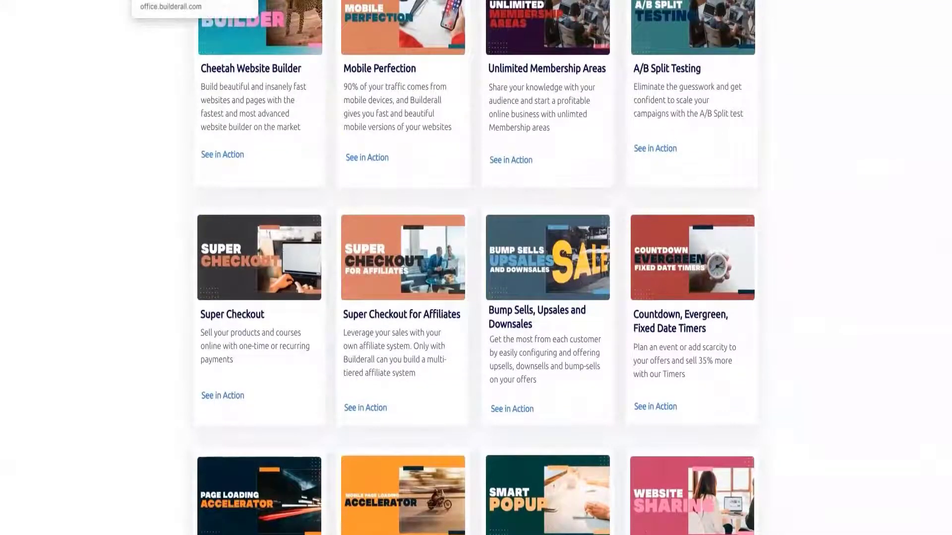
left_click(169, 0)
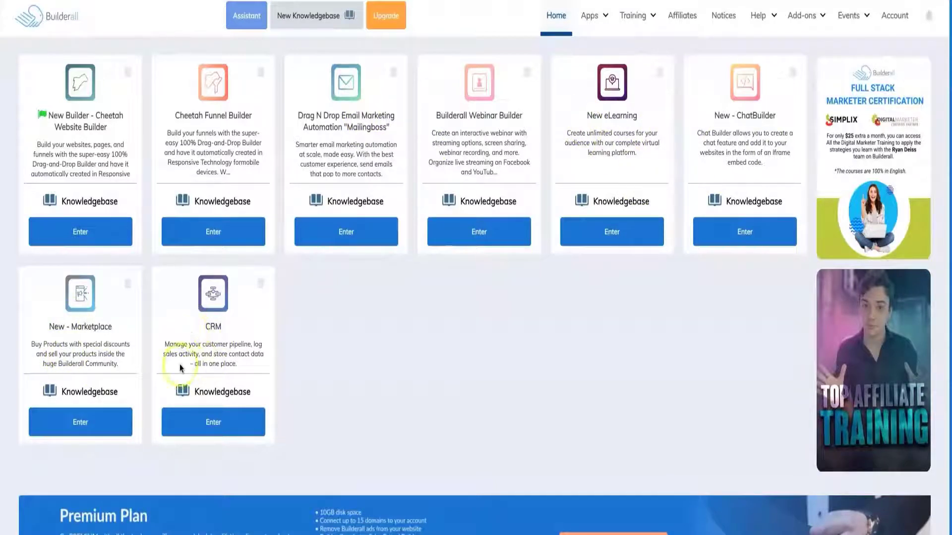
- Open the complete list of apps available in the account and dismiss the introductory tour messages
scroll(310, 378, "down", 1)
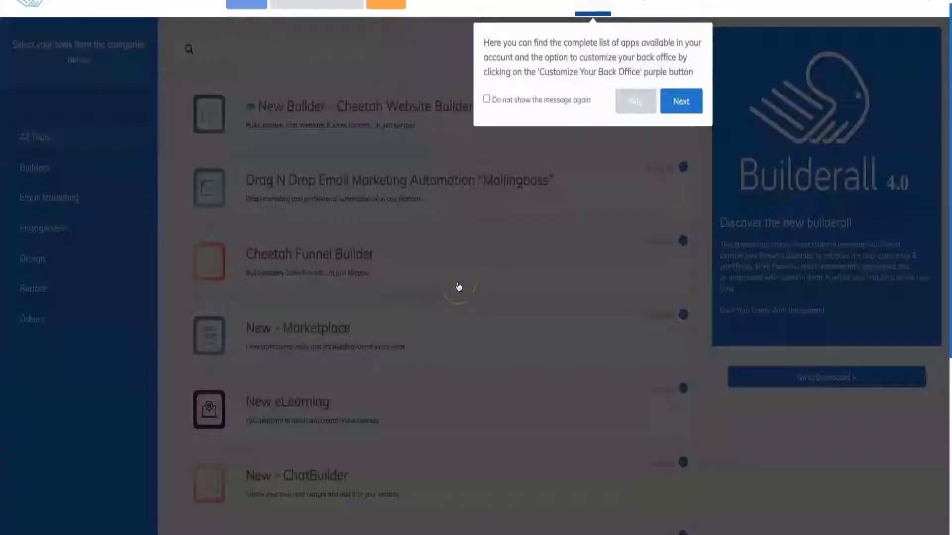
left_click(681, 103)
left_click(640, 100)
left_click(768, 101)
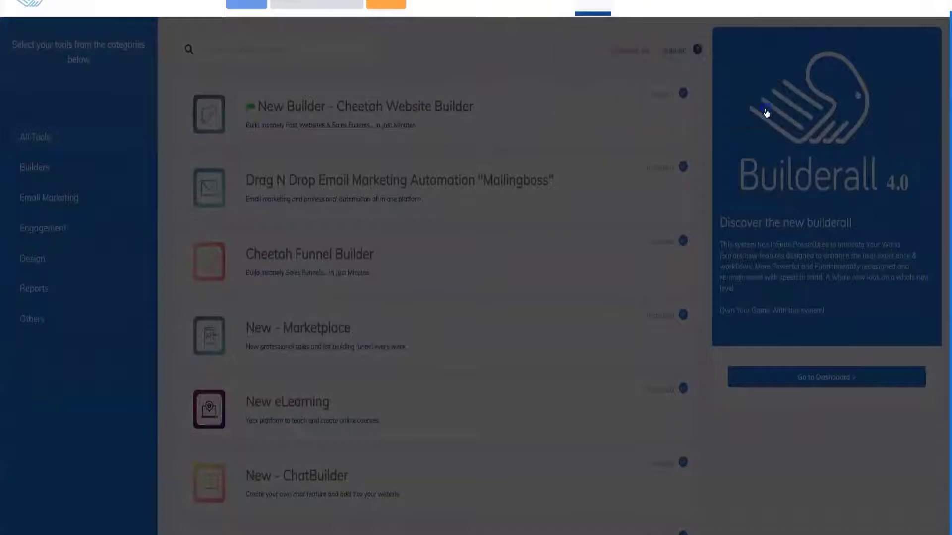
left_click(833, 102)
- Examine the All Tools list for installed, available and upgrade-only apps, and return to its beginning
scroll(537, 362, "down", 10)
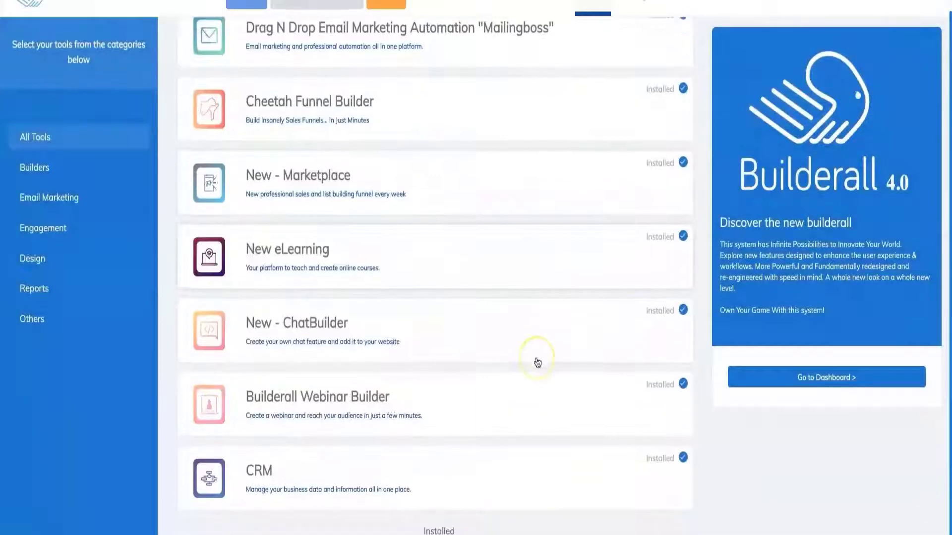
scroll(537, 362, "down", 15)
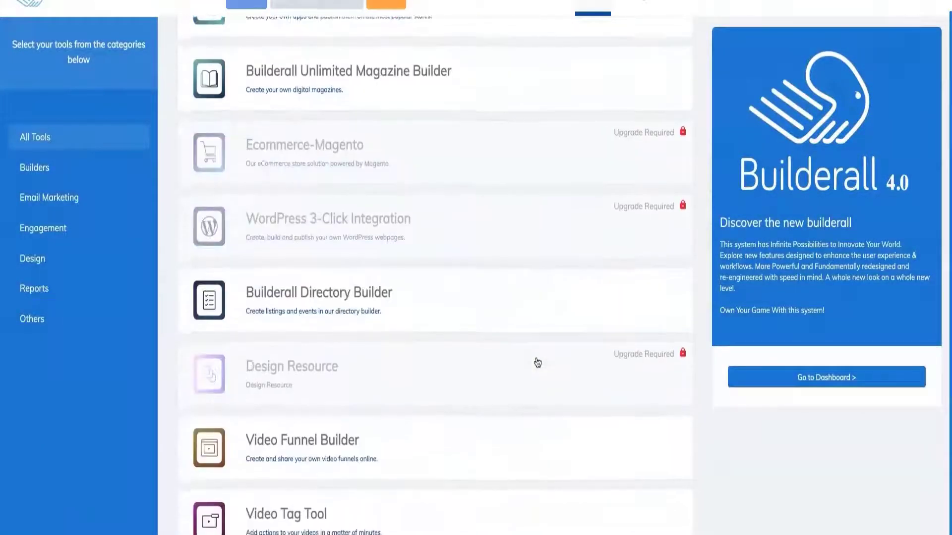
scroll(536, 362, "down", 3)
scroll(537, 362, "down", 2)
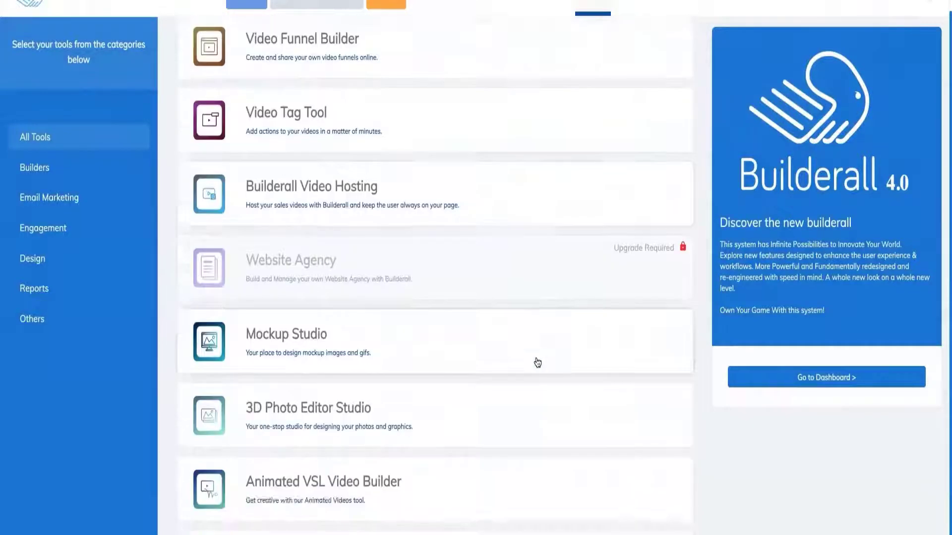
scroll(538, 363, "down", 2)
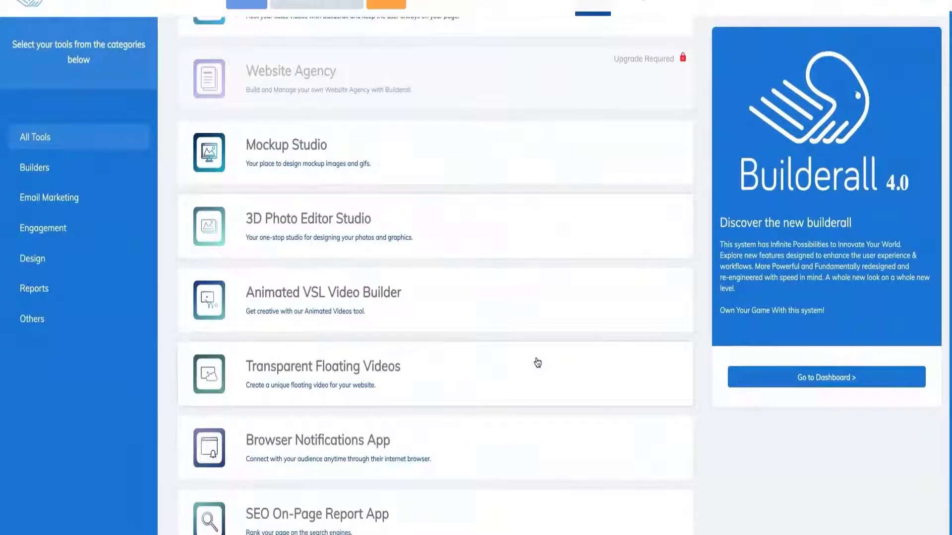
scroll(537, 362, "down", 4)
scroll(538, 362, "down", 10)
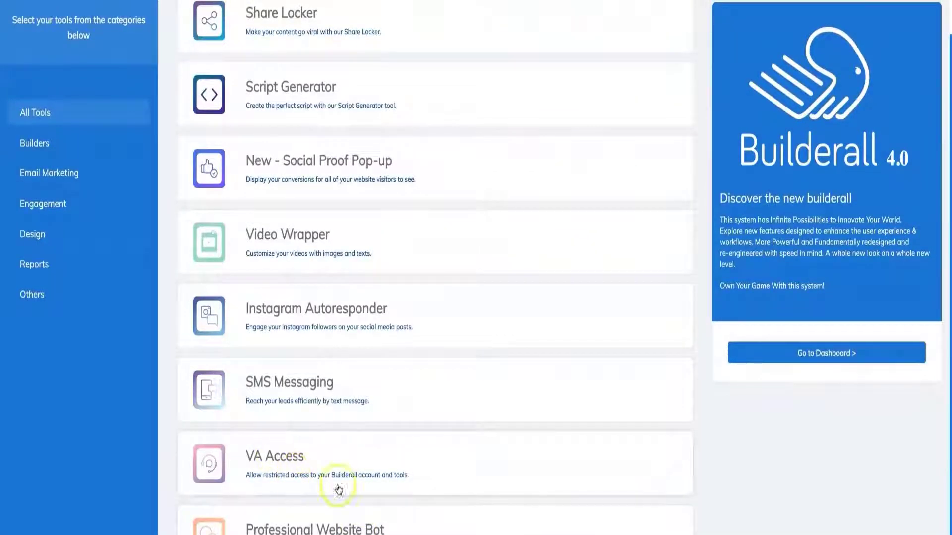
scroll(340, 484, "up", 6)
scroll(442, 403, "up", 6)
scroll(253, 437, "up", 8)
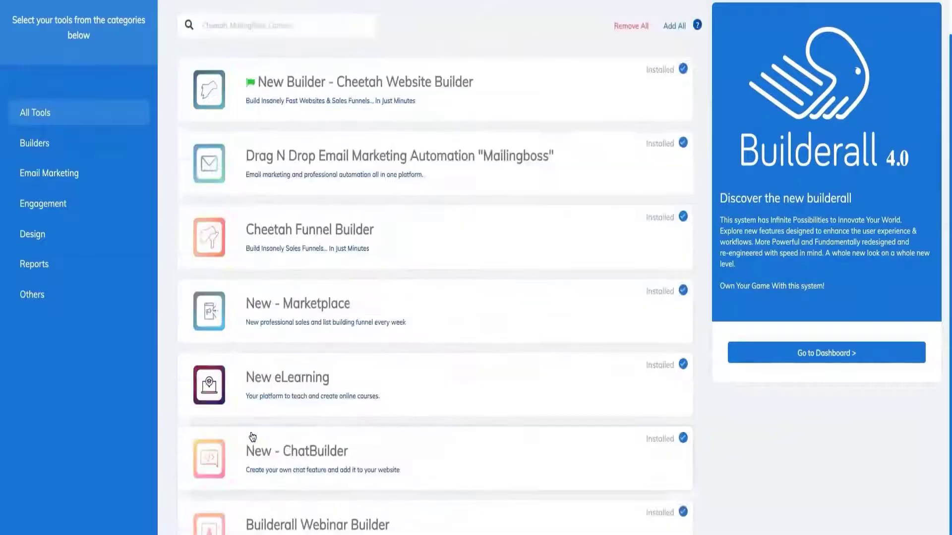
- Dismiss the page's context menu and return to the office home dashboard
right_click(160, 112)
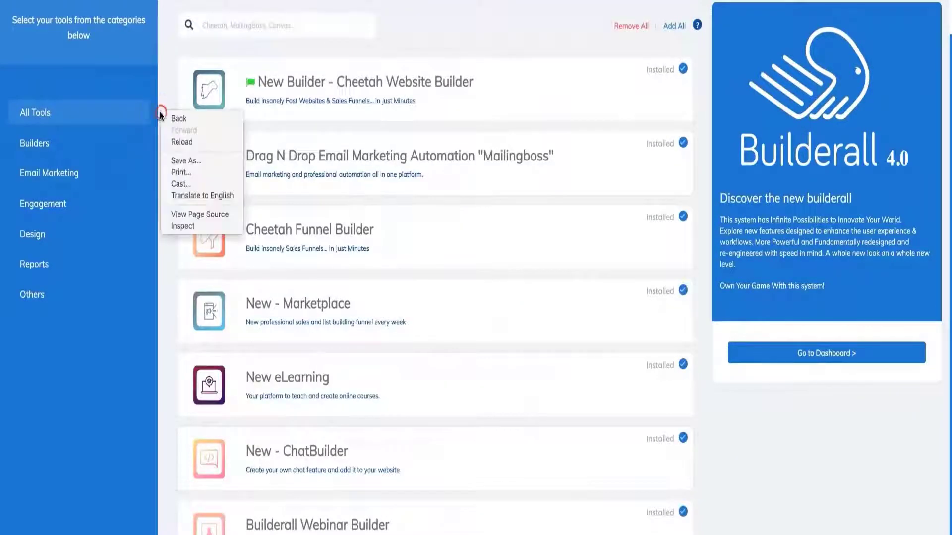
left_click(441, 315)
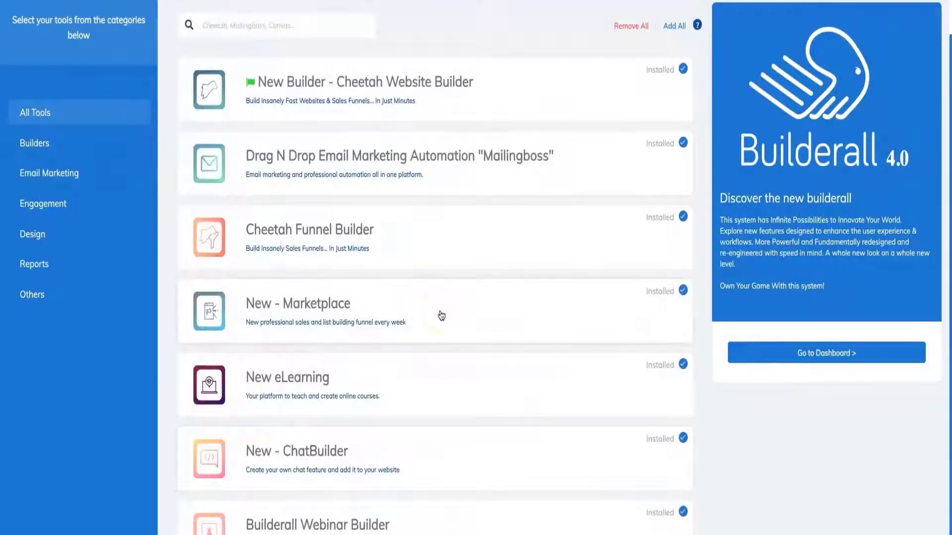
scroll(440, 314, "down", 1)
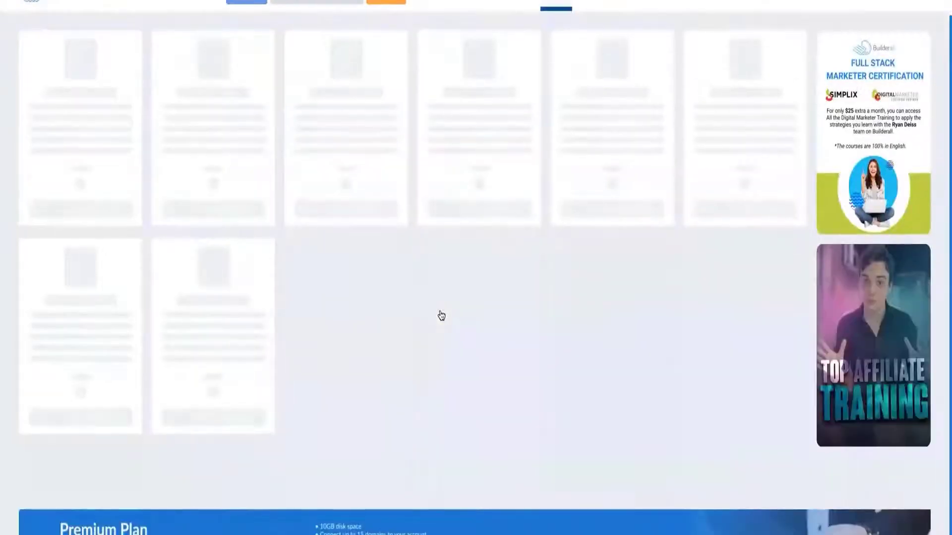
- Look through the office dashboard's available apps, training options and installed tool cards, including the Cheetah Funnel Builder description
left_click(336, 251)
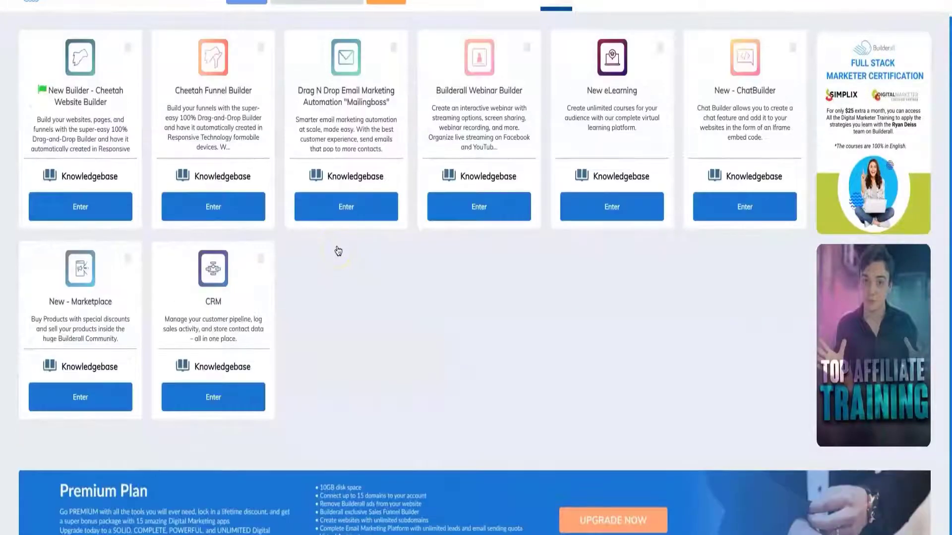
scroll(338, 251, "up", 1)
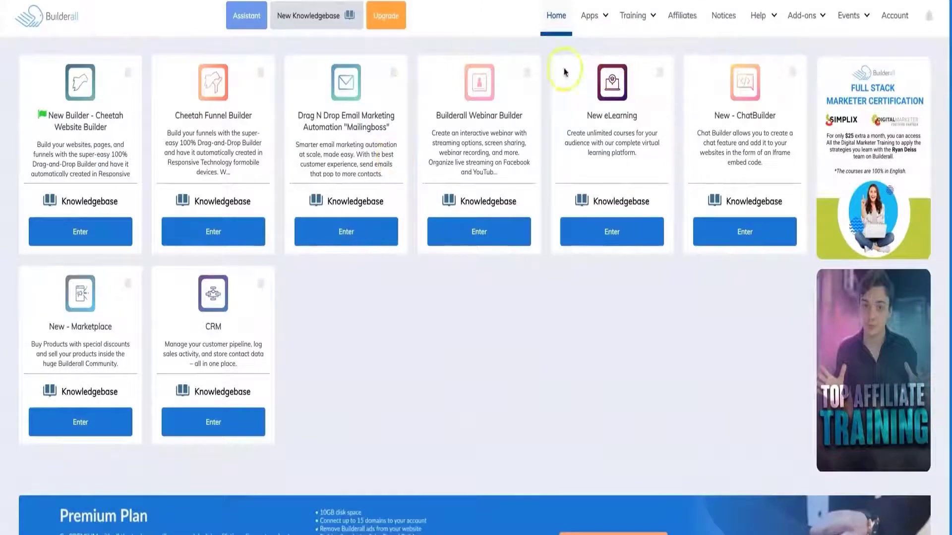
left_click(591, 19)
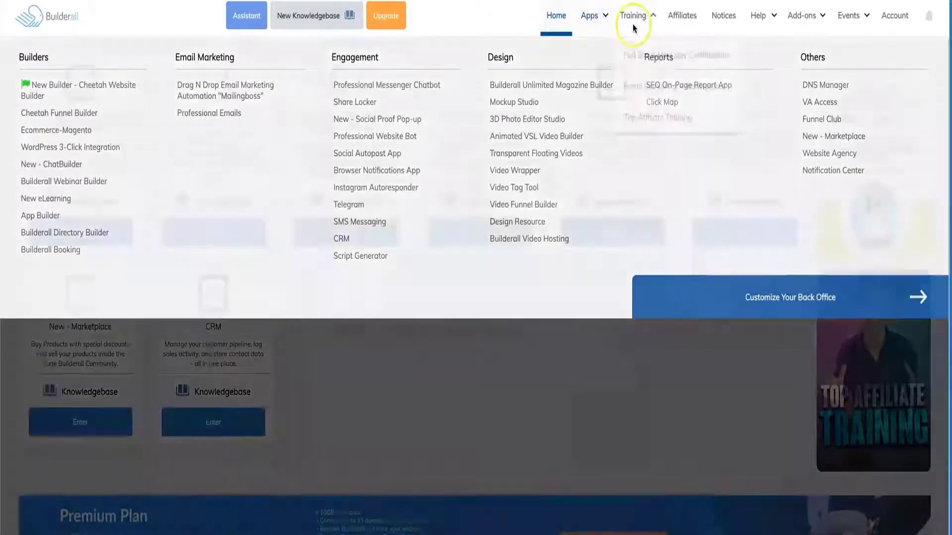
left_click(633, 16)
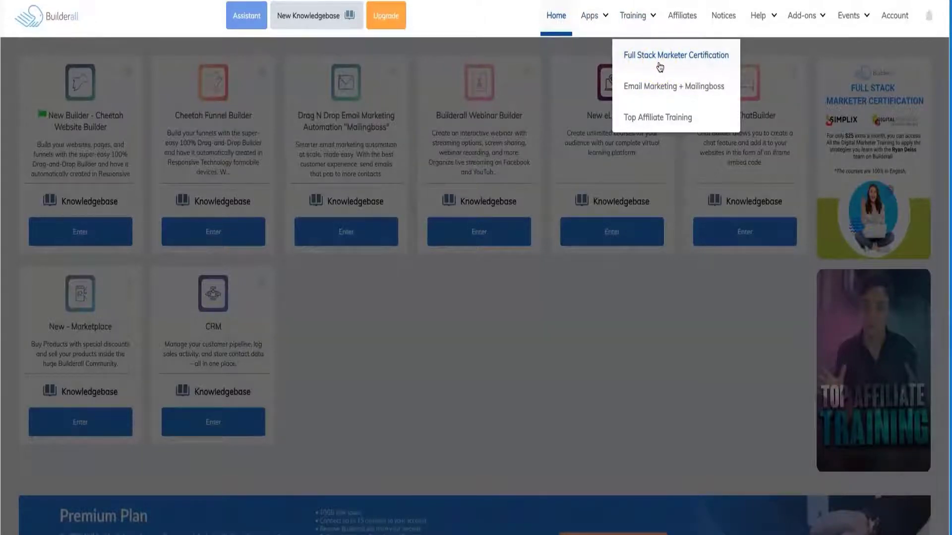
left_click(795, 255)
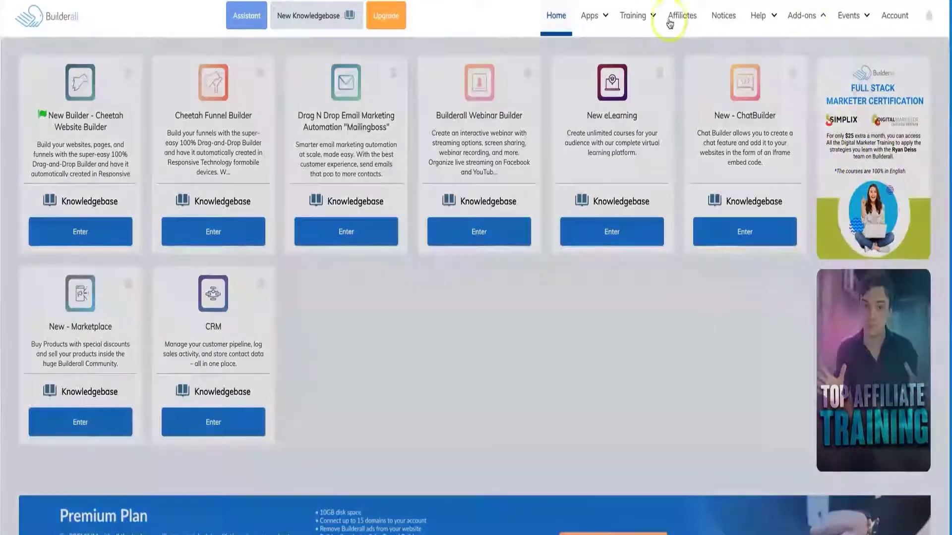
mouse_move(653, 17)
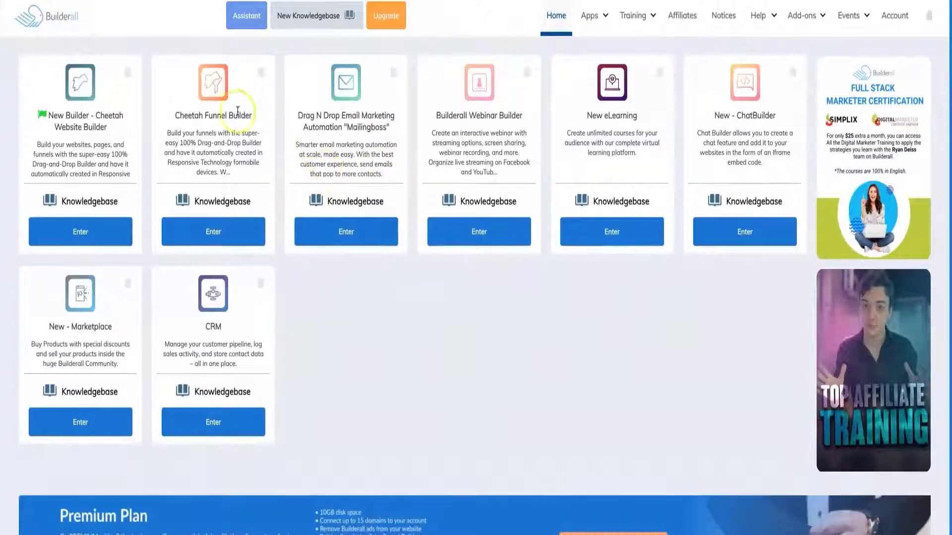
left_click_drag(181, 121, 218, 148)
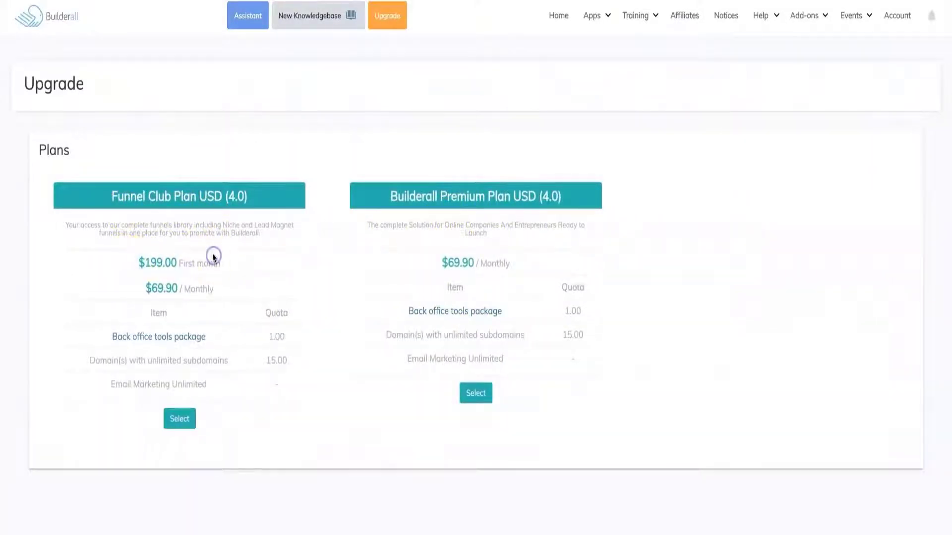
- Review the Funnel Club Plan's monthly and first-month prices among the upgrade plans
left_click_drag(134, 285, 238, 283)
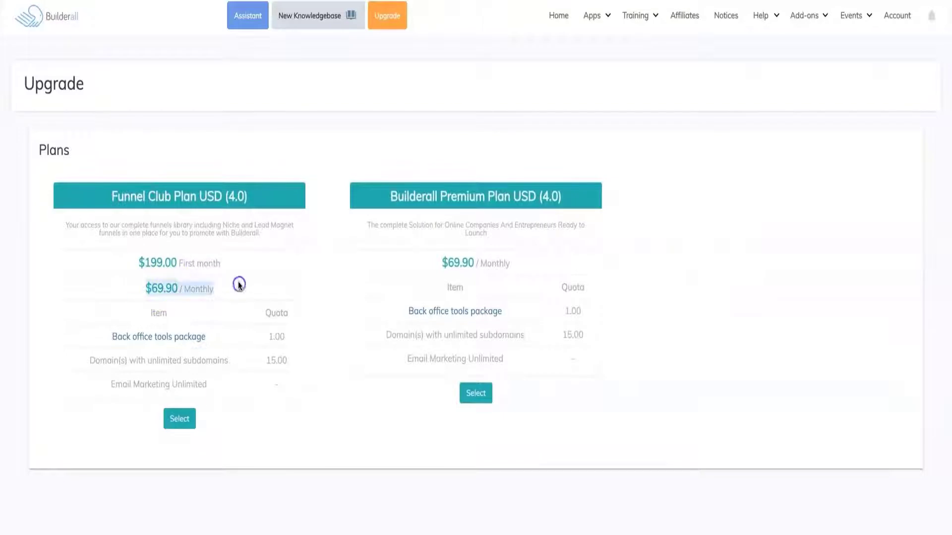
left_click(238, 283)
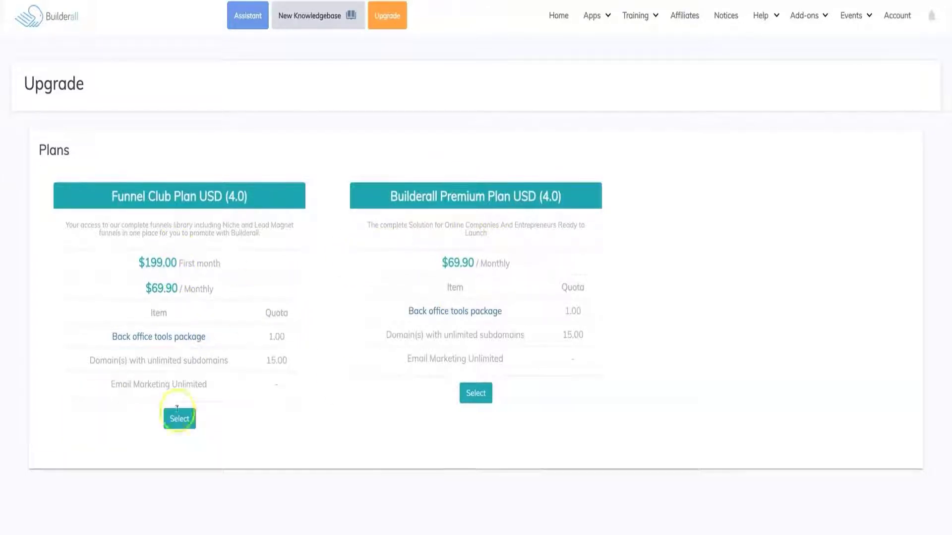
left_click_drag(121, 268, 221, 267)
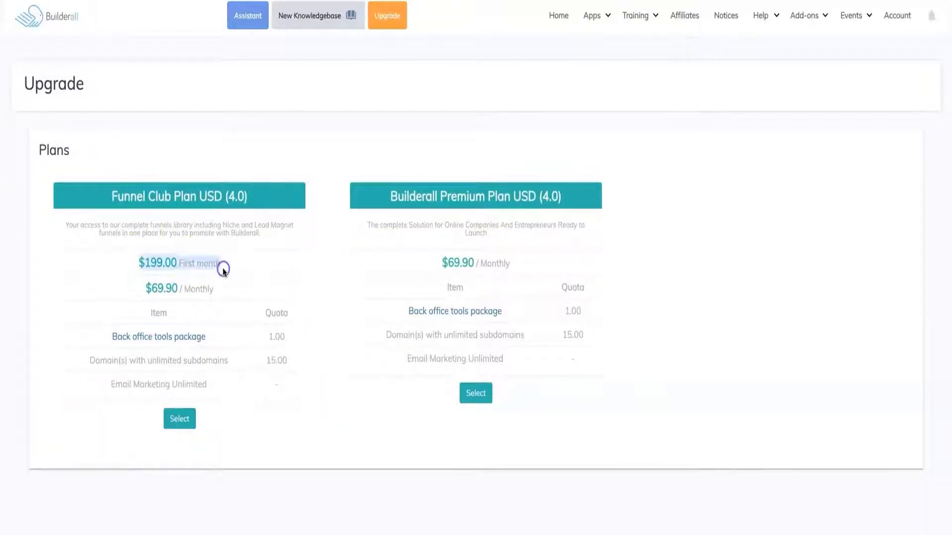
left_click(222, 269)
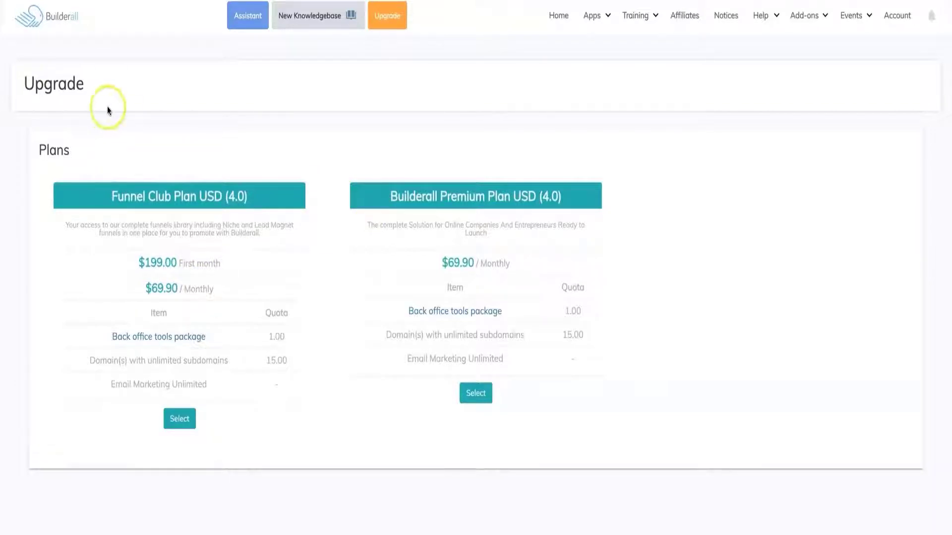
- Leave the upgrade plans and return to the office home dashboard
right_click(212, 116)
left_click(273, 384)
right_click(278, 166)
key("Escape")
key("alt+Left")
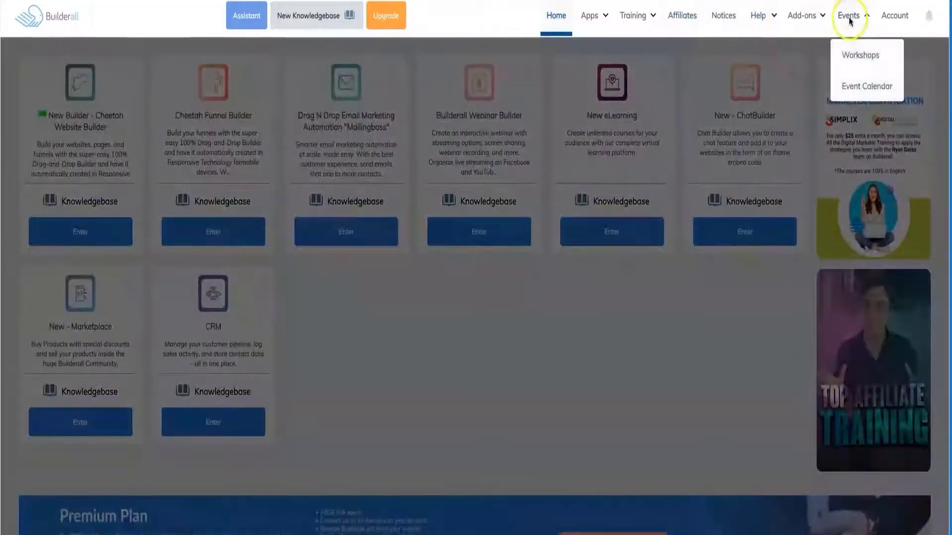
mouse_move(650, 37)
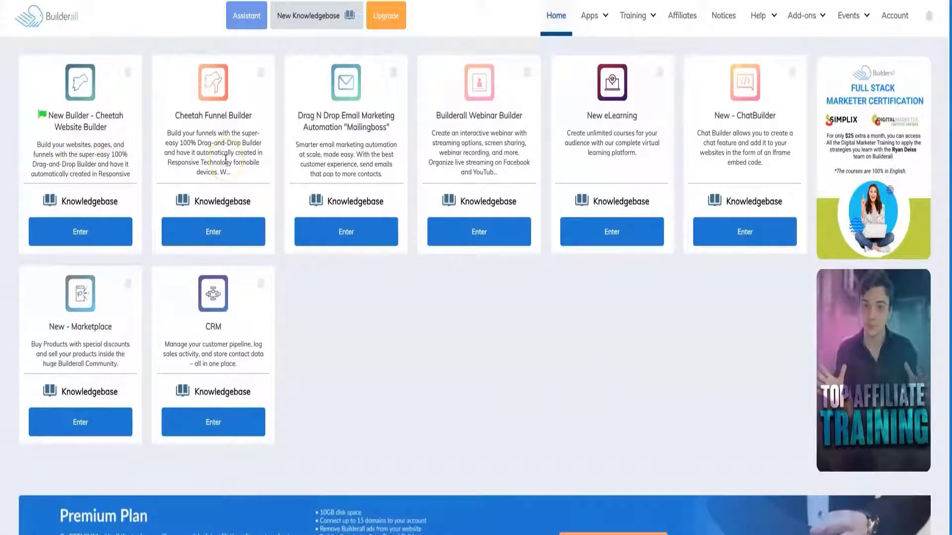
- Open Cheetah Funnel Builder and create a funnel titled "Youtube Test Funnel" with the Blank Theme Funnel theme
left_click(240, 235)
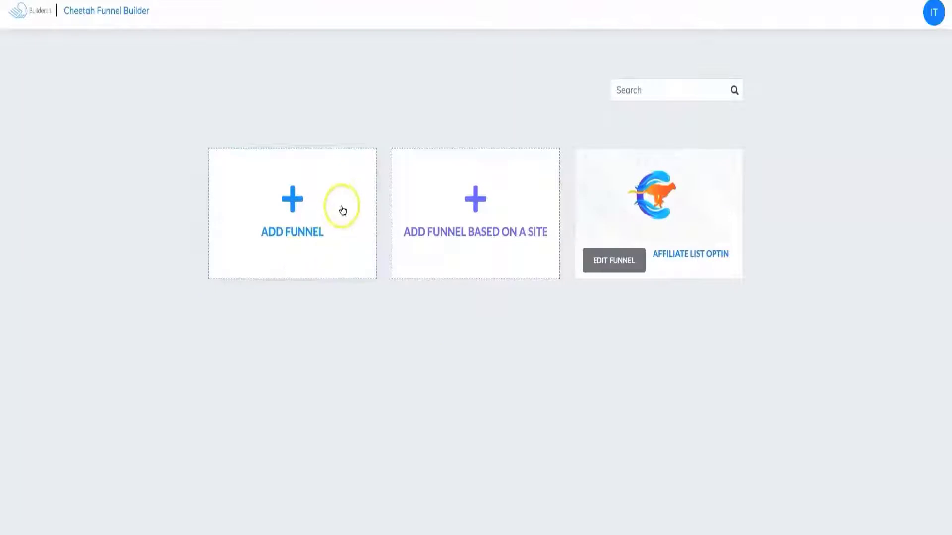
left_click(293, 229)
left_click(361, 263)
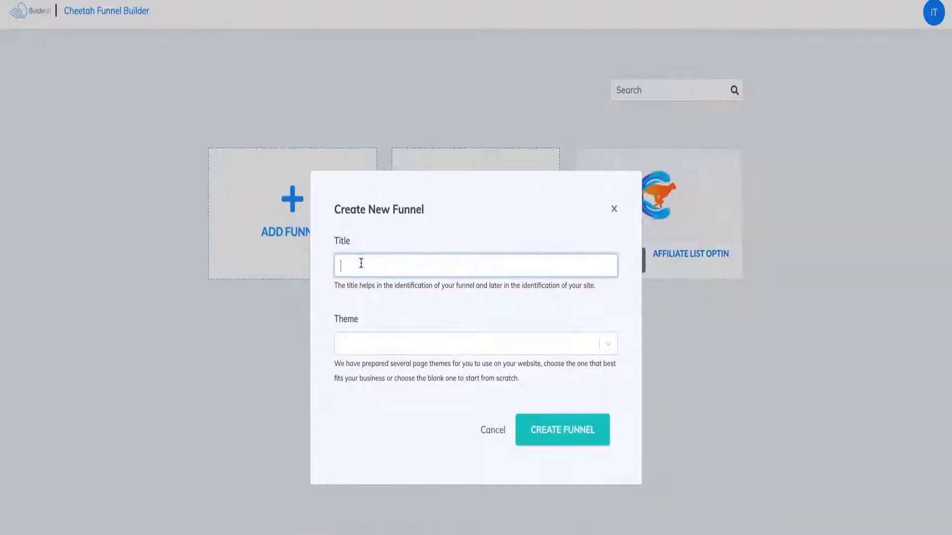
type("Youtube Test Funnel")
left_click(492, 347)
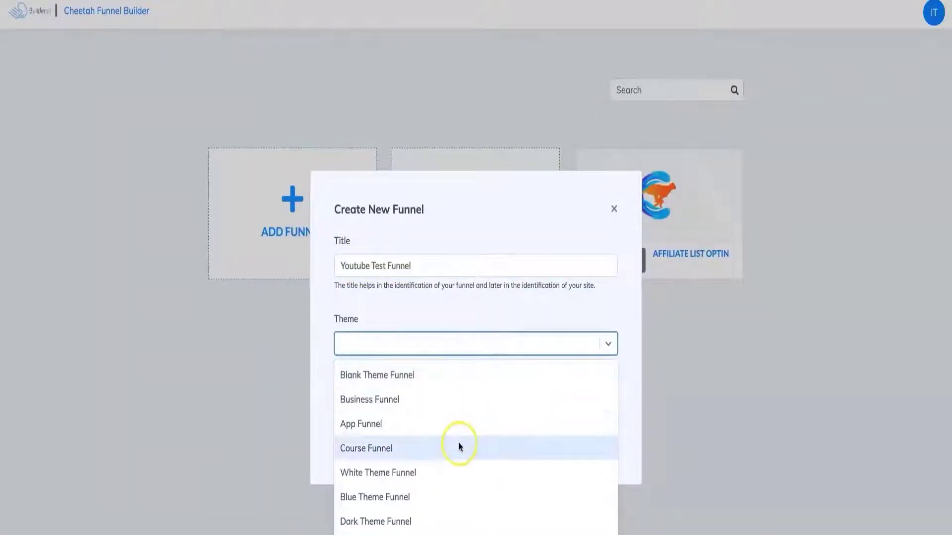
scroll(454, 416, "down", 1)
scroll(442, 401, "up", 1)
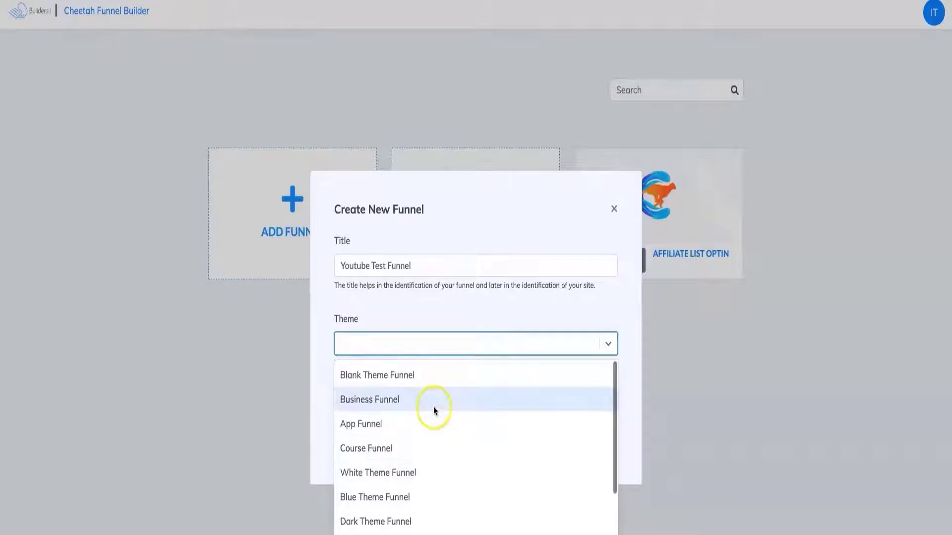
left_click(436, 380)
left_click(594, 441)
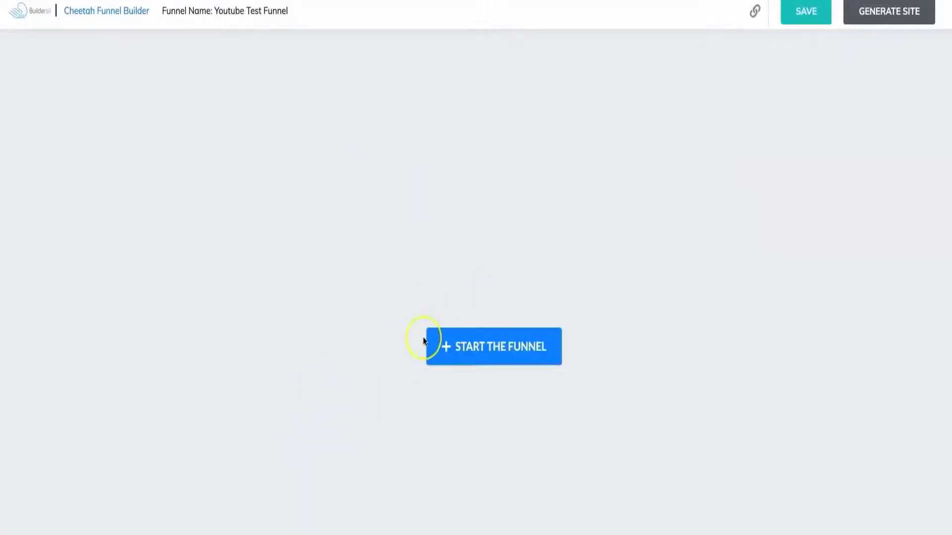
- Start the funnel and display the Lead Capture blueprints among the available elements
left_click(453, 346)
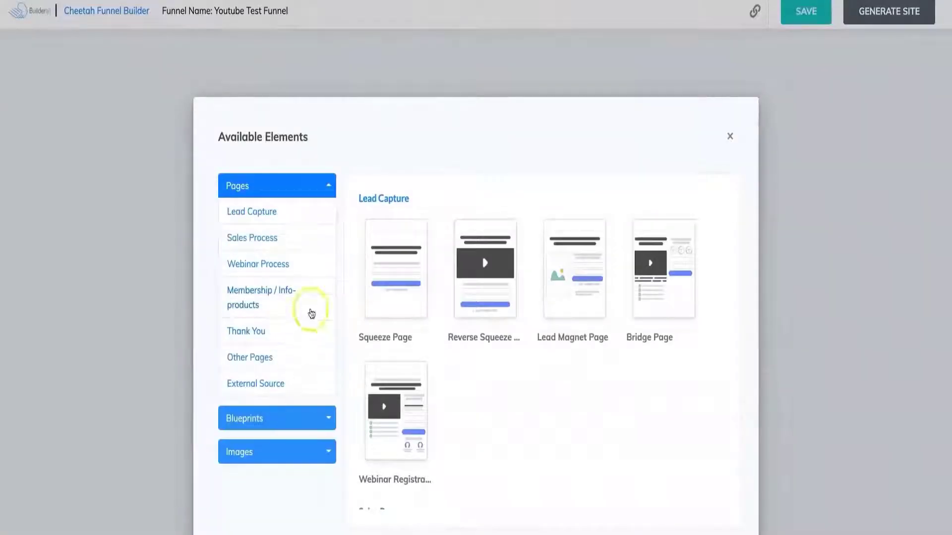
mouse_move(389, 399)
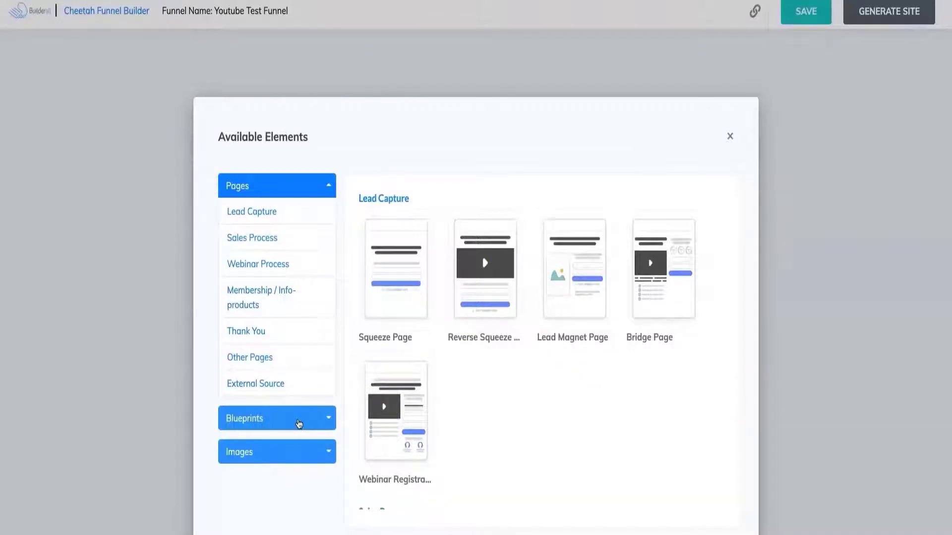
left_click(299, 424)
left_click(287, 240)
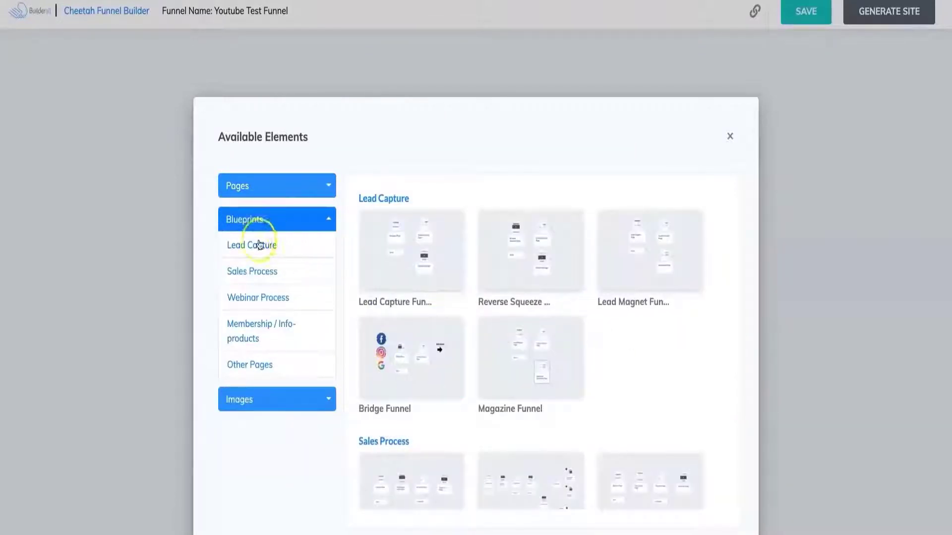
- Review the lead capture and sales process blueprints, and add the Lead Capture Funnel blueprint to the funnel
mouse_move(519, 374)
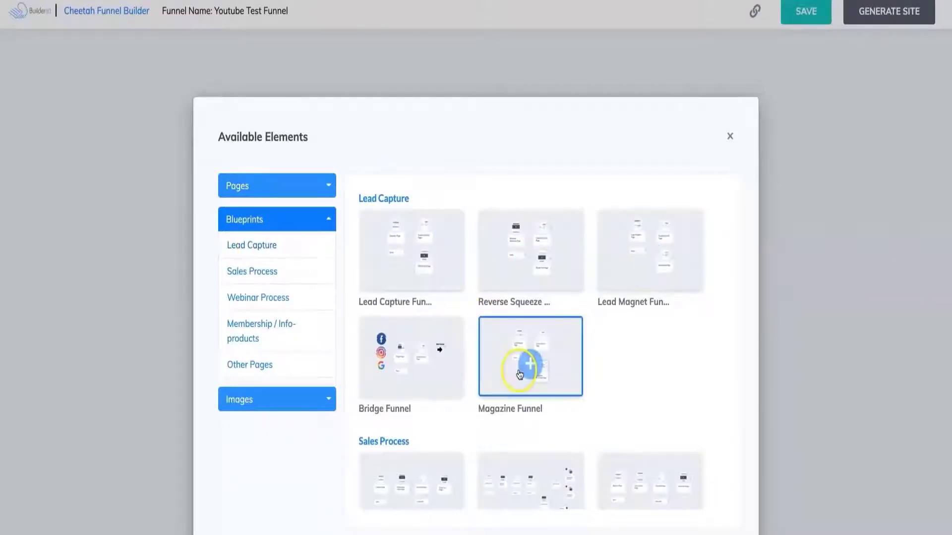
scroll(419, 376, "down", 2)
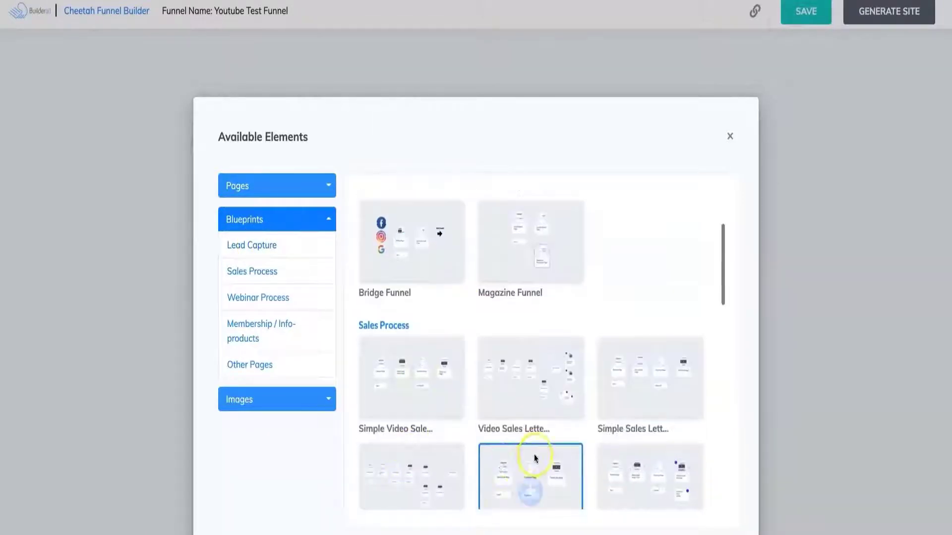
scroll(663, 472, "down", 4)
mouse_move(620, 386)
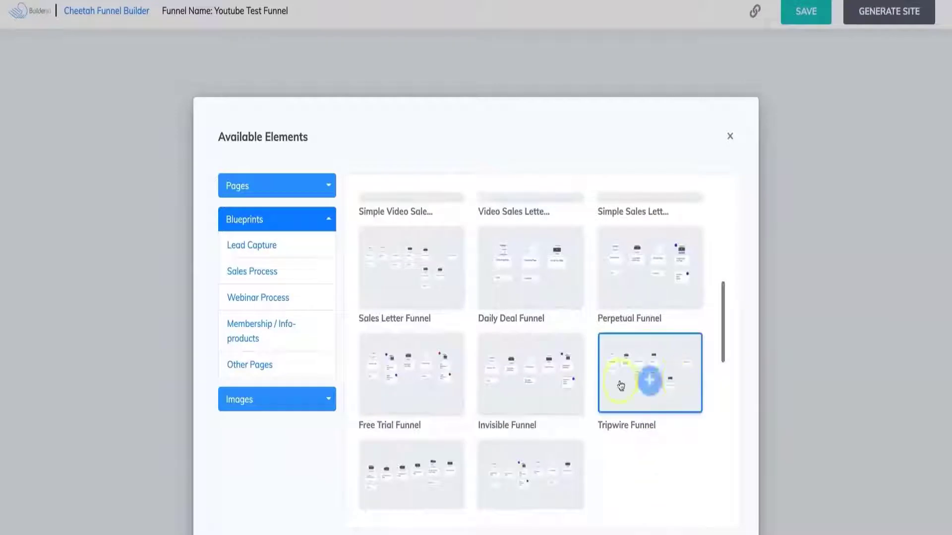
scroll(452, 366, "down", 2)
mouse_move(452, 398)
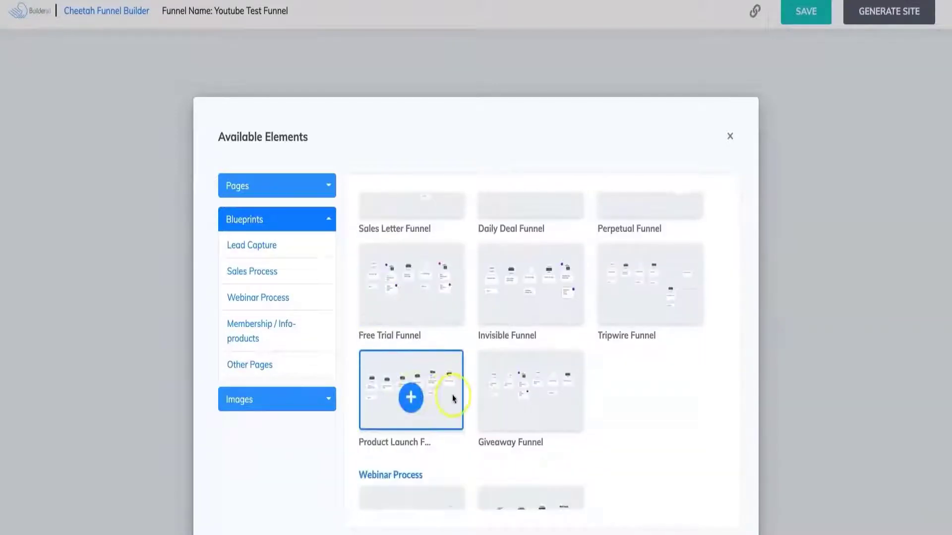
scroll(516, 396, "up", 7)
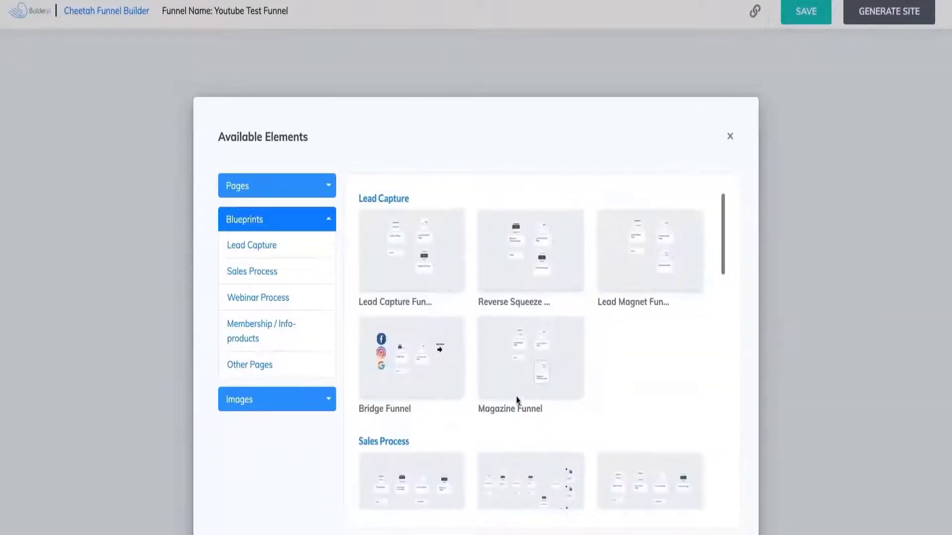
mouse_move(431, 258)
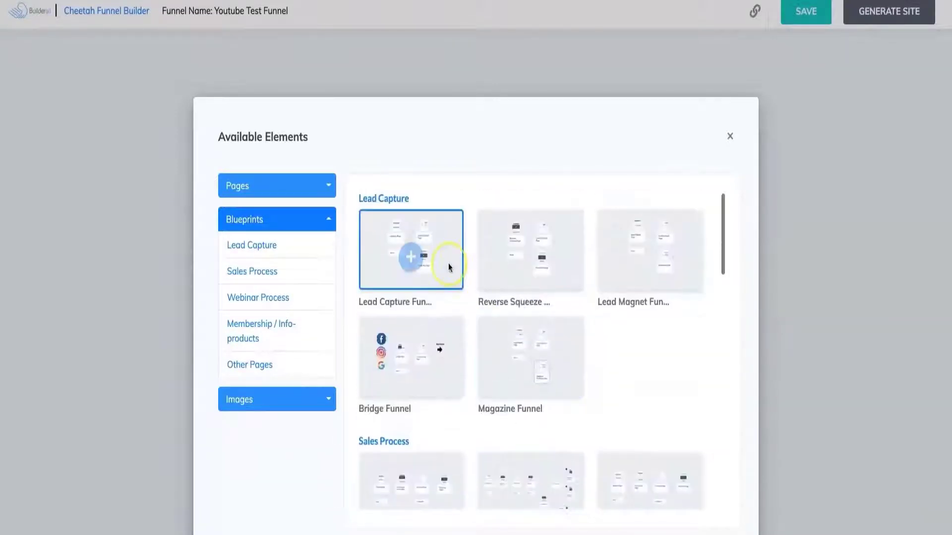
left_click(409, 258)
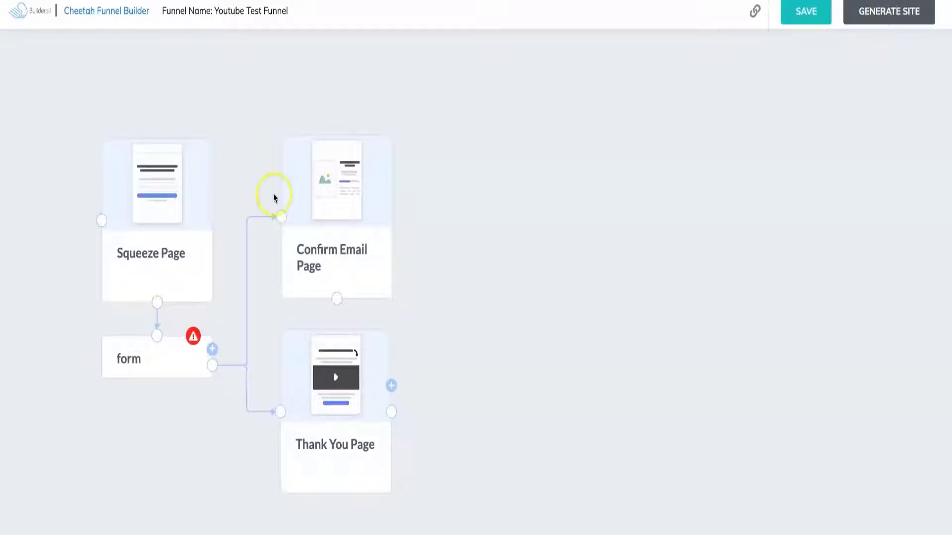
- Load the Mailingboss lists in the form's settings and assign the E-mail Marketing list to the form
left_click(199, 335)
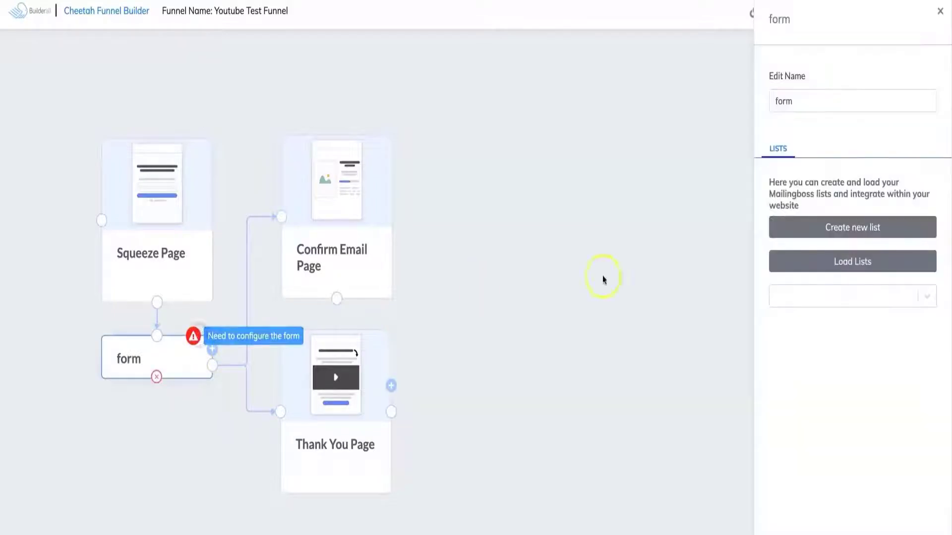
left_click(851, 261)
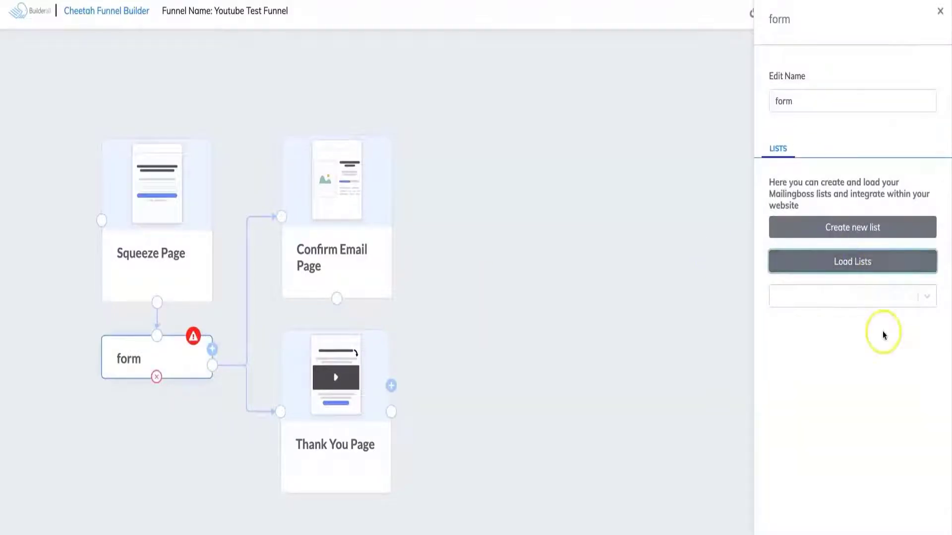
left_click(896, 293)
left_click(803, 336)
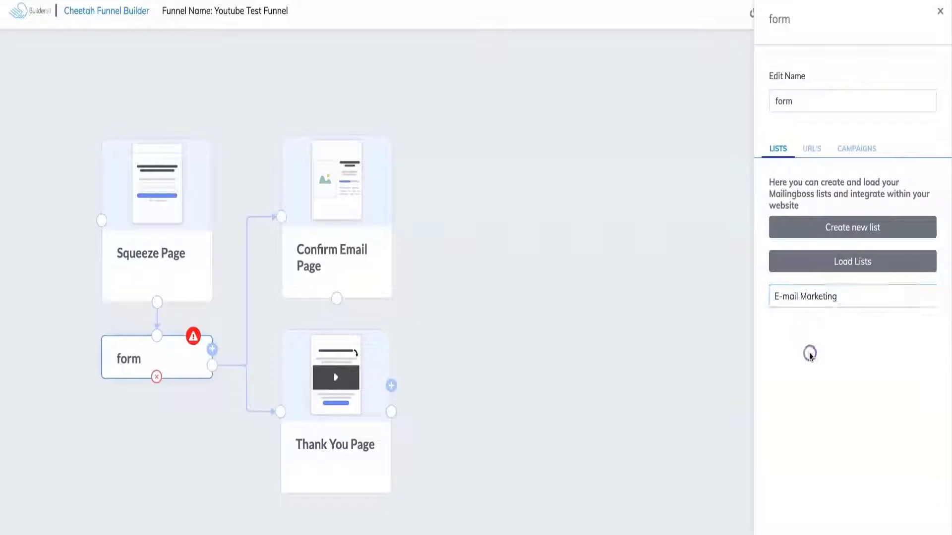
left_click(572, 371)
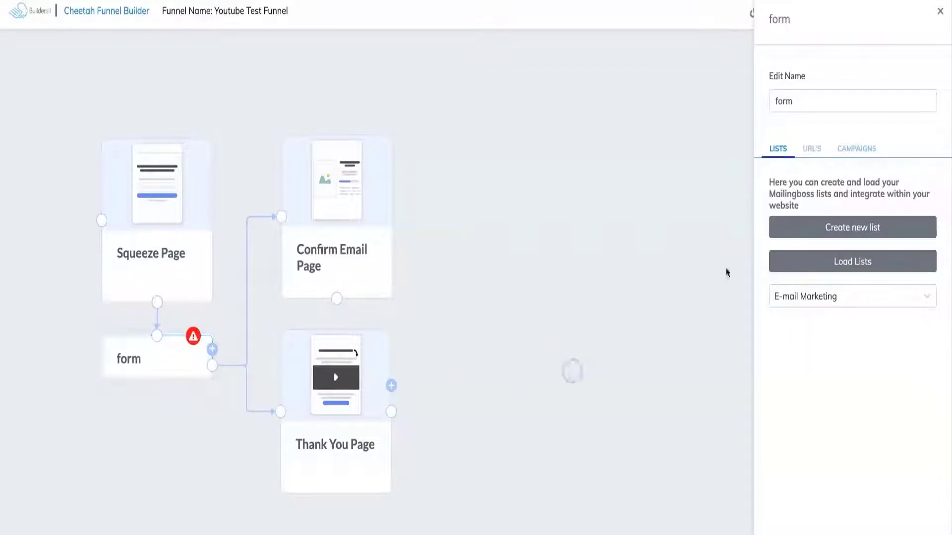
- Rename the form element to "Youtube List" and close its settings
double_click(814, 99)
type("Youtube List")
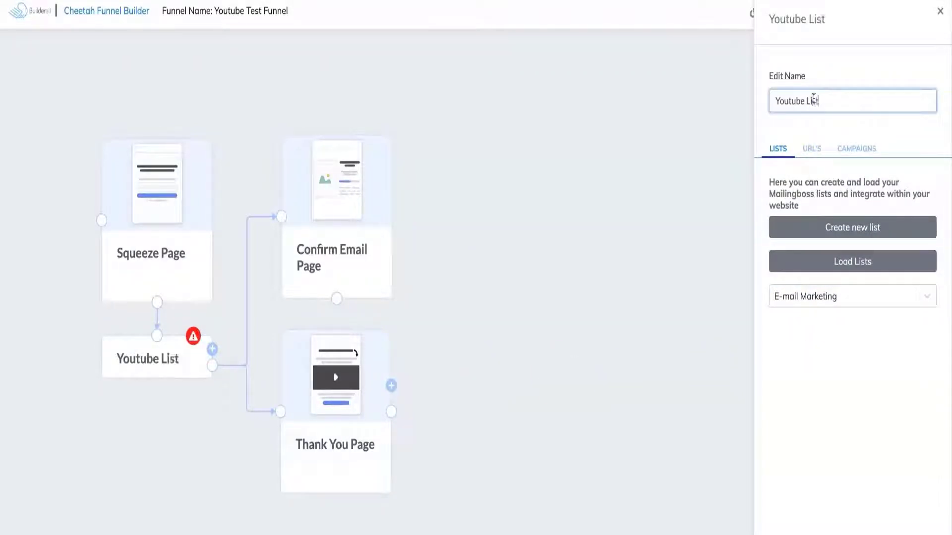
left_click(676, 101)
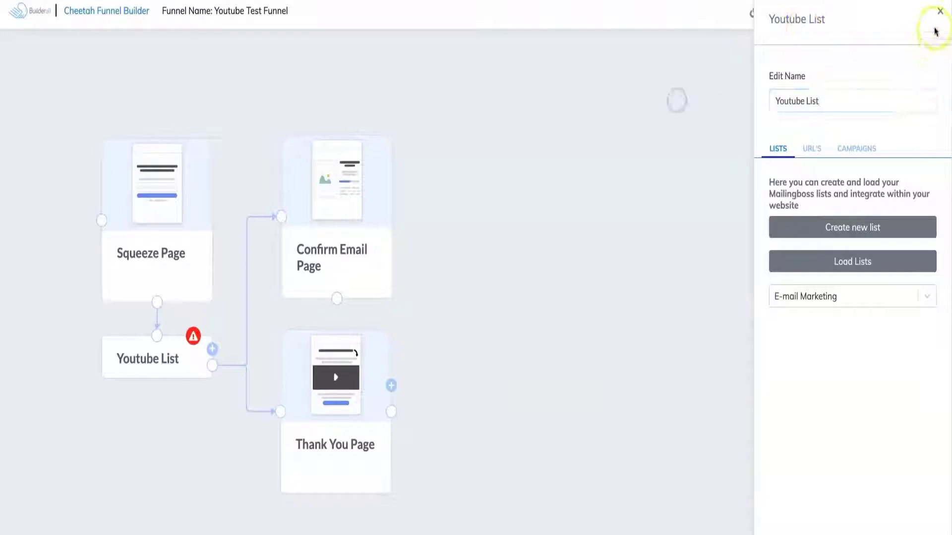
left_click(939, 11)
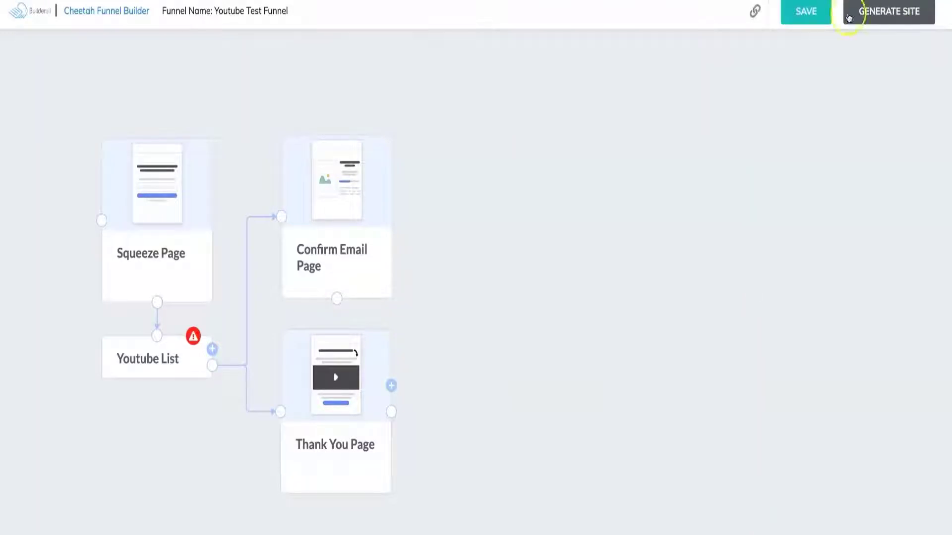
- Save the funnel, generate its site, and go to the generated website
left_click(817, 17)
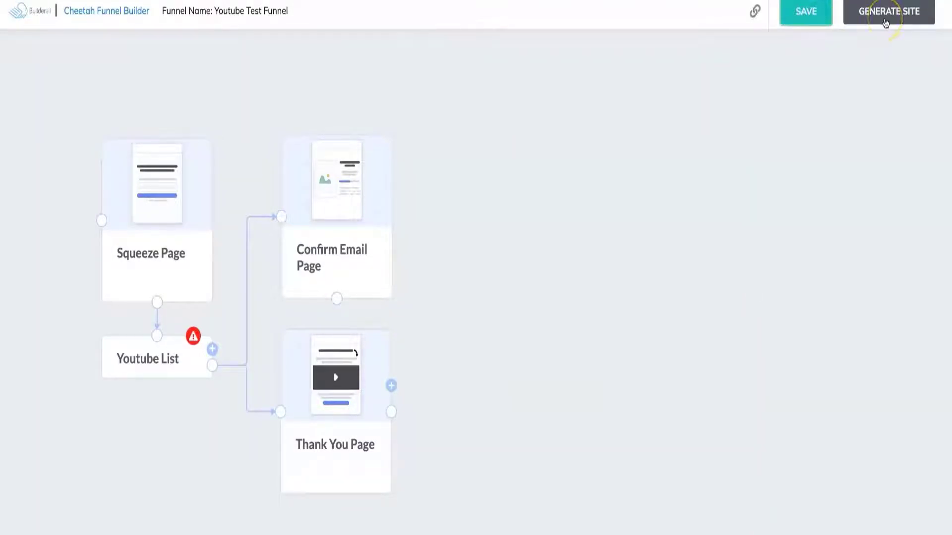
left_click(886, 23)
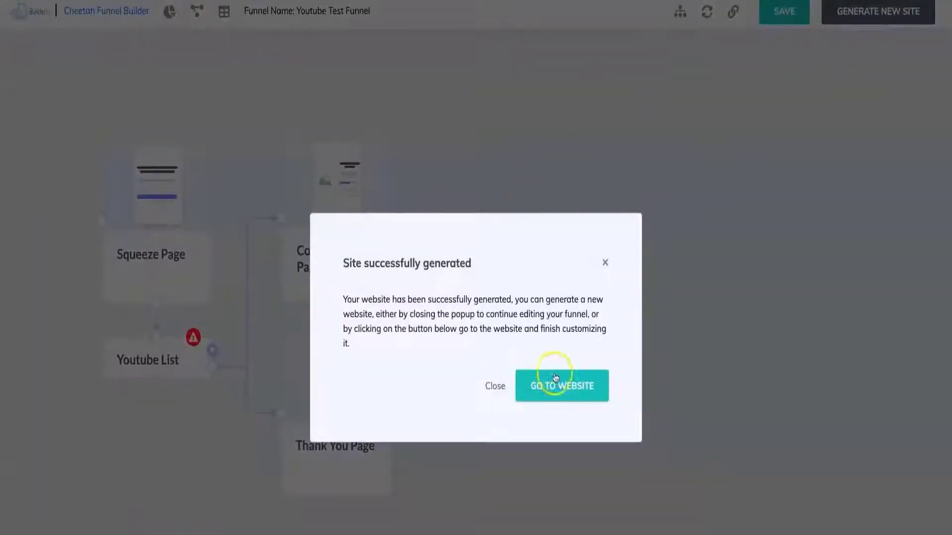
left_click(555, 378)
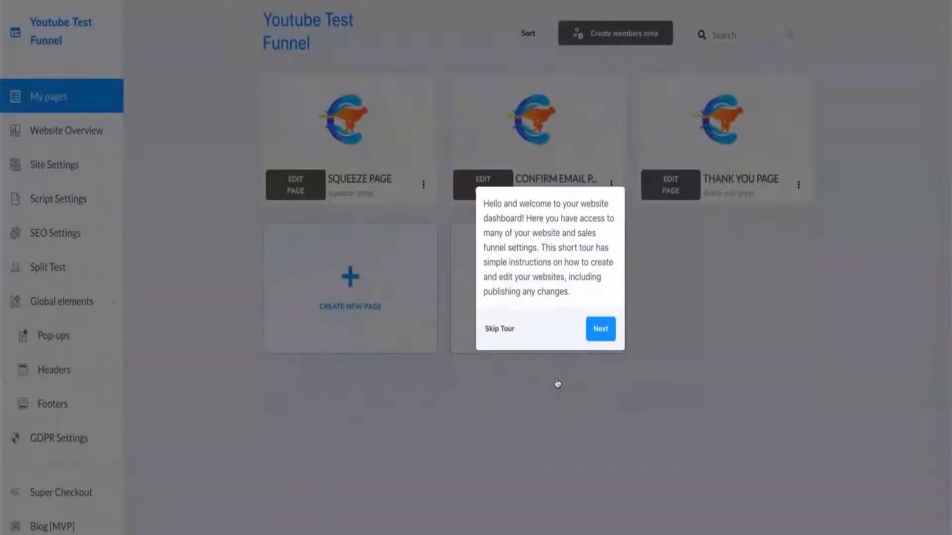
- Go through the website dashboard's welcome tour to the end and finish it
left_click(600, 322)
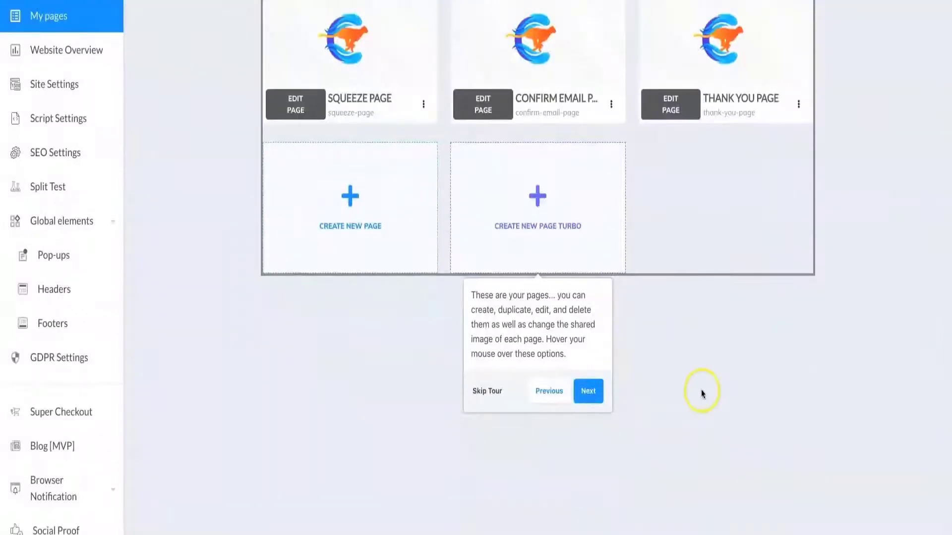
left_click(605, 394)
left_click(409, 253)
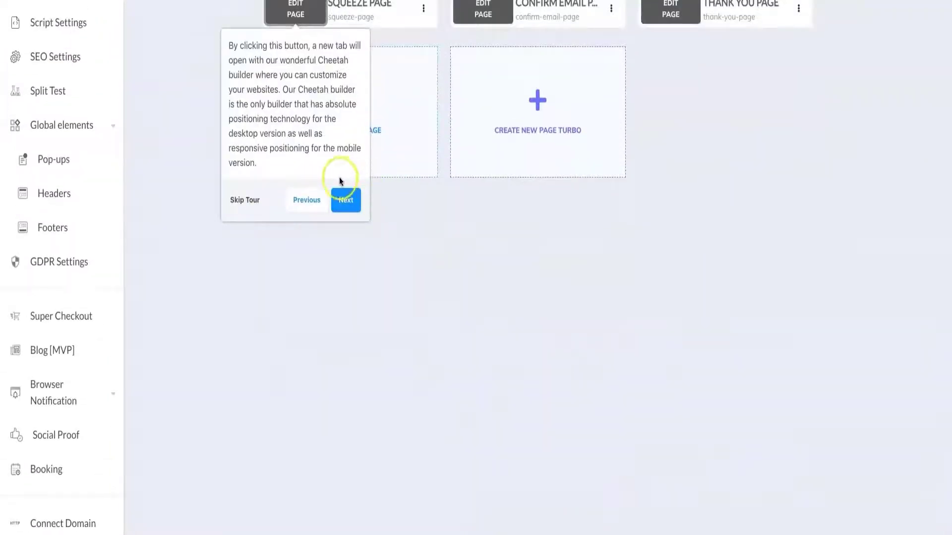
left_click(352, 203)
scroll(325, 325, "up", 3)
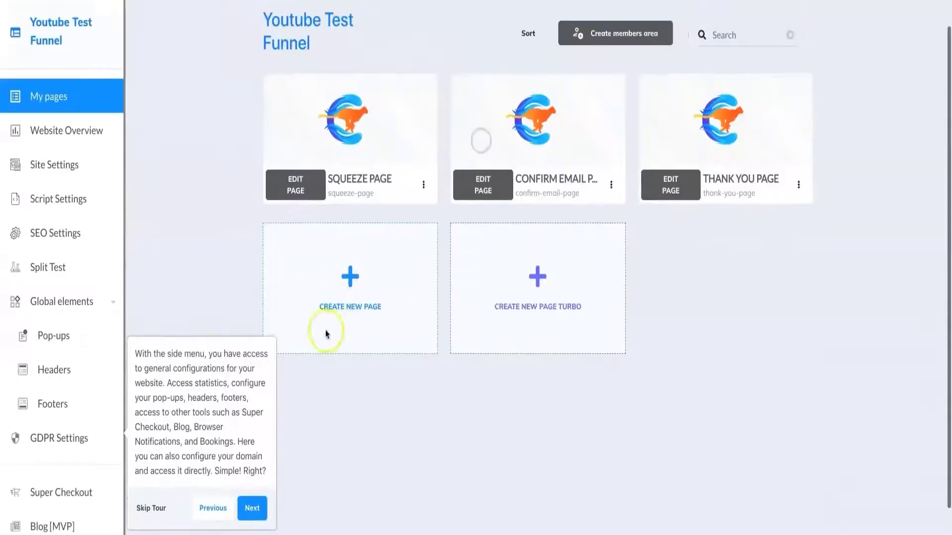
left_click(253, 506)
left_click(648, 234)
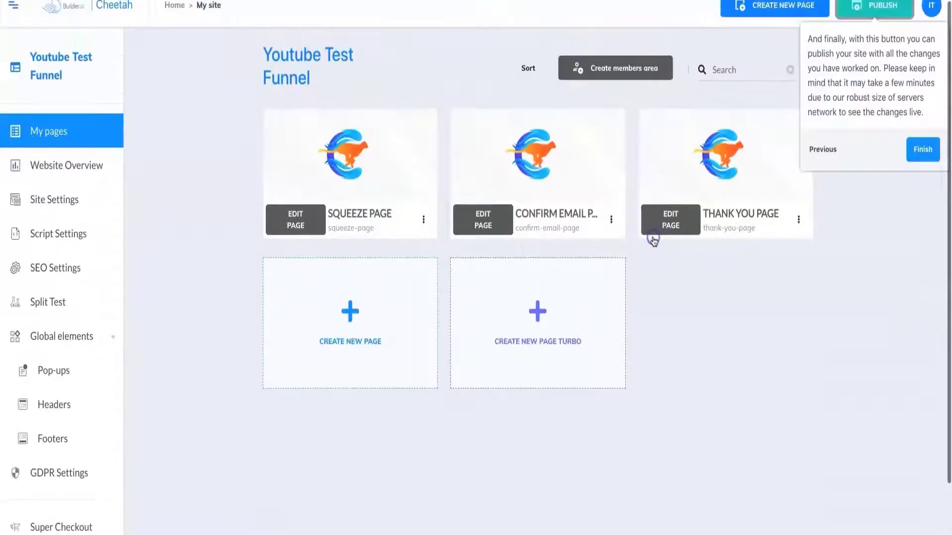
left_click(925, 155)
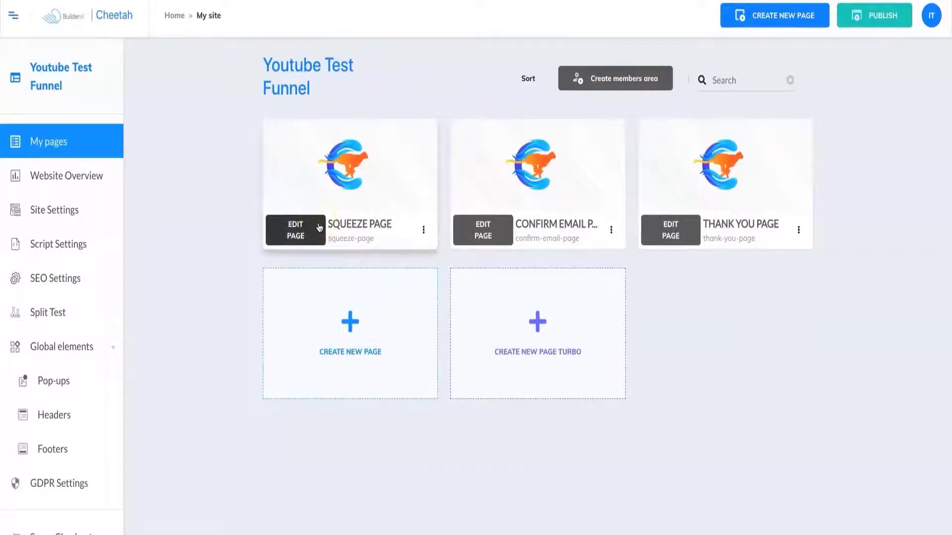
- Review the website's settings and tools, and open the Squeeze Page for editing
scroll(43, 456, "down", 5)
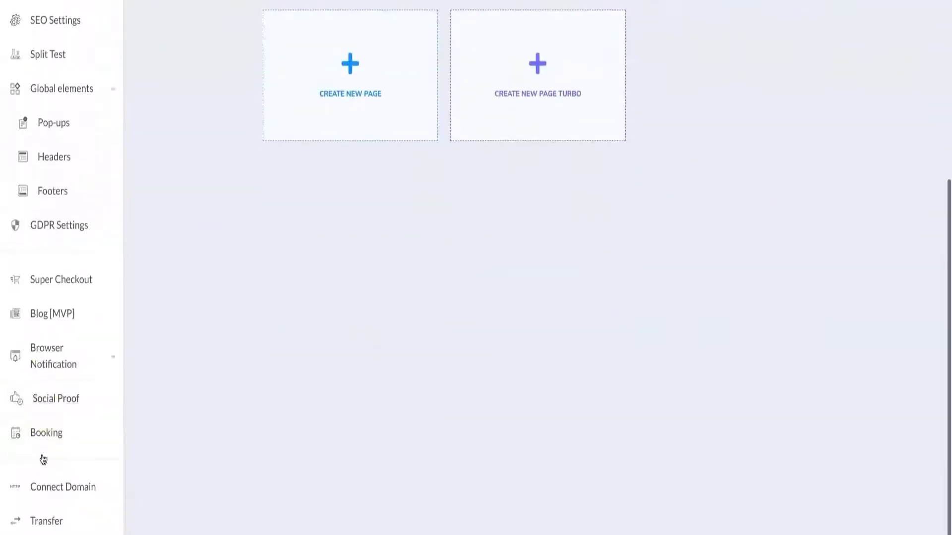
scroll(70, 433, "up", 2)
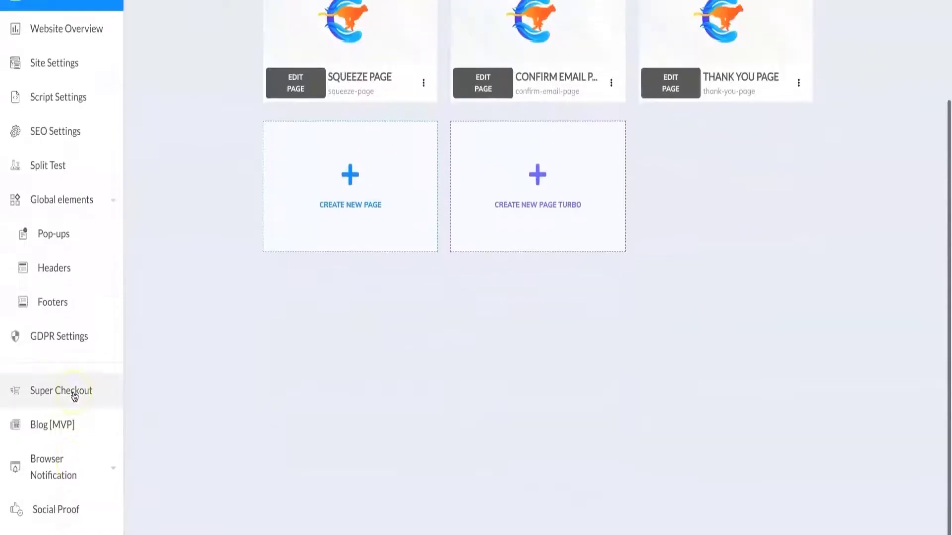
scroll(75, 396, "up", 3)
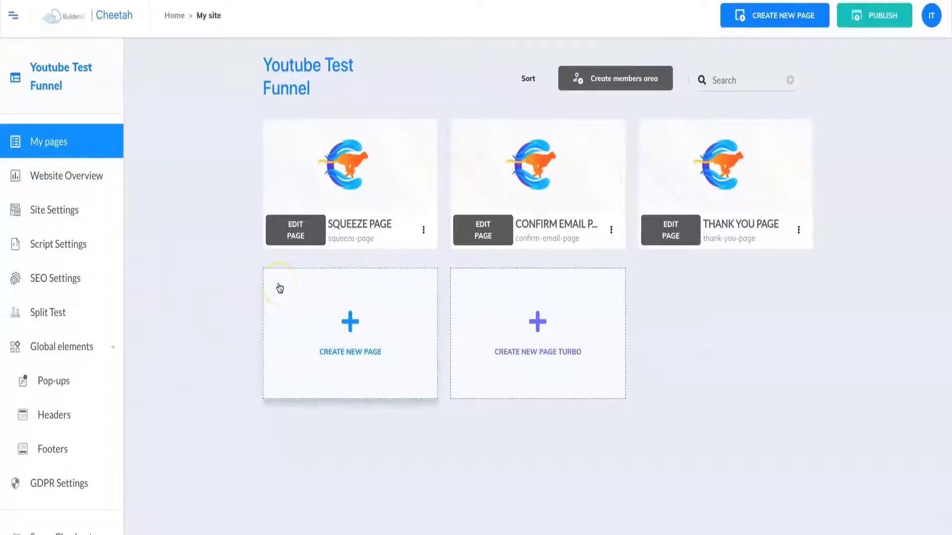
left_click(302, 232)
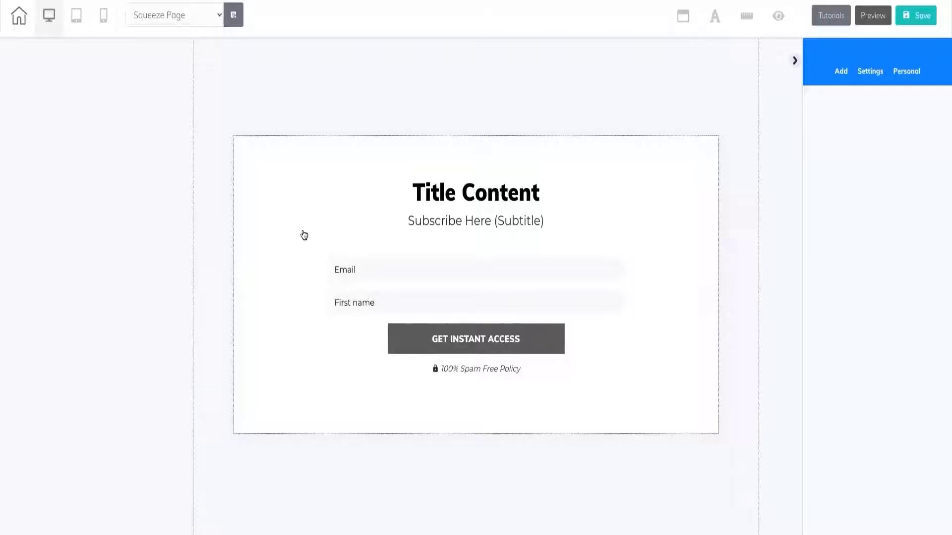
- Narrow the white box around the opt-in form and shift it slightly to the right on the page
left_click(434, 127)
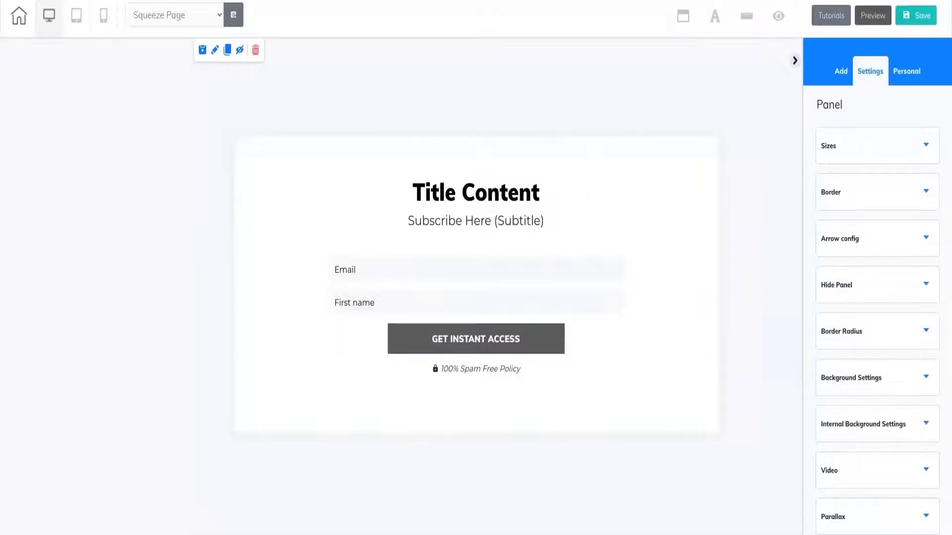
left_click(340, 174)
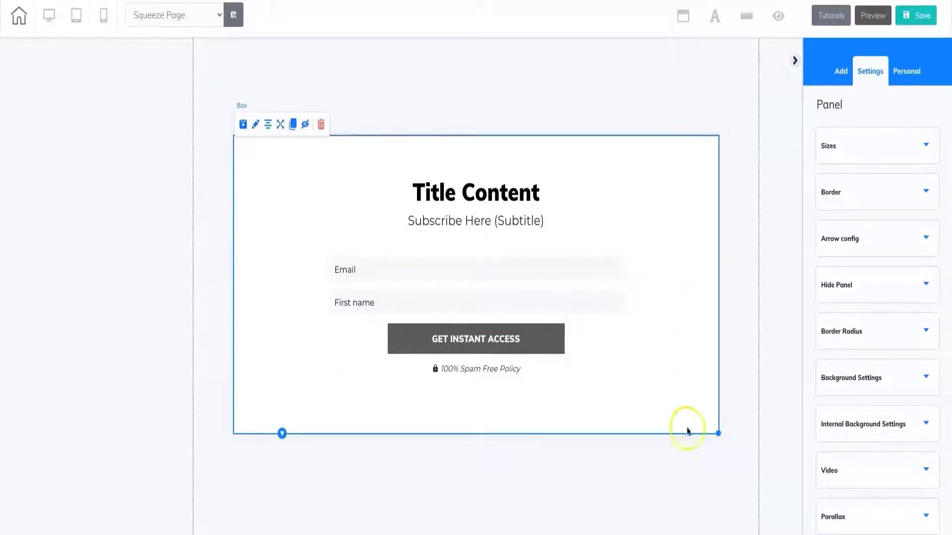
left_click_drag(719, 434, 653, 430)
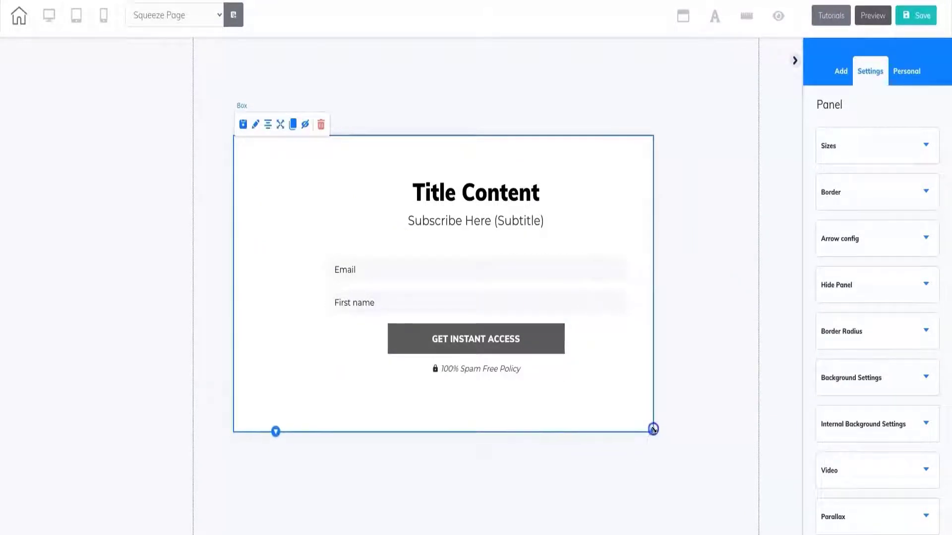
mouse_move(536, 414)
left_mouse_down()
mouse_move(603, 412)
mouse_move(544, 421)
mouse_move(547, 414)
left_mouse_up()
- Reposition the title, subtitle, opt-in form and spam policy text so they sit centred in the narrowed box
left_click_drag(459, 191, 452, 141)
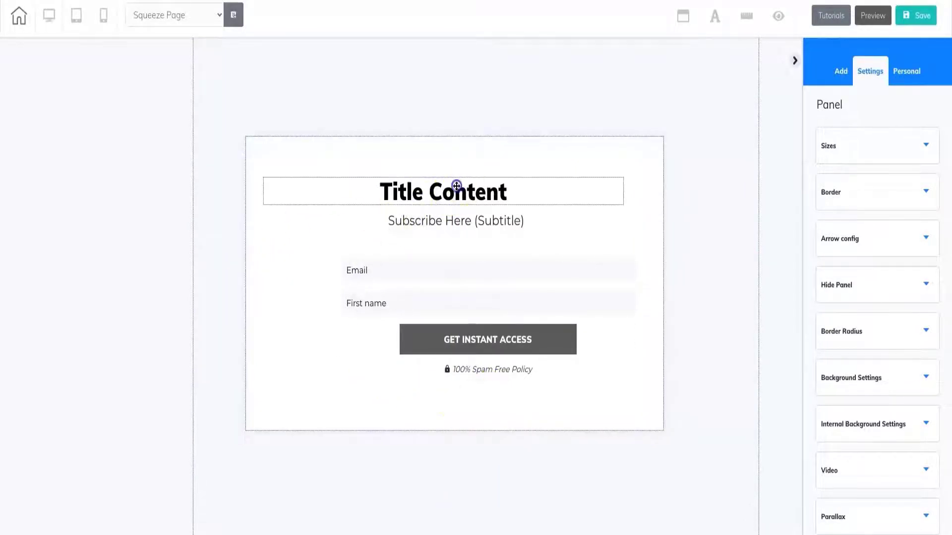
mouse_move(455, 185)
left_mouse_down()
mouse_move(457, 221)
mouse_move(454, 187)
mouse_move(472, 187)
left_mouse_up()
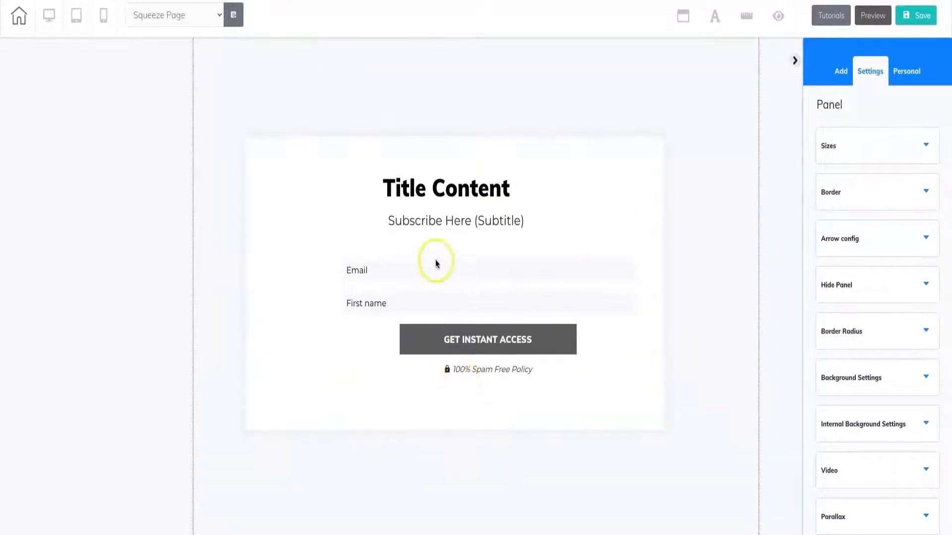
mouse_move(440, 185)
left_mouse_down()
mouse_move(423, 185)
mouse_move(445, 183)
left_mouse_up()
left_click_drag(451, 225, 449, 214)
left_click_drag(447, 275, 403, 259)
left_click(501, 376)
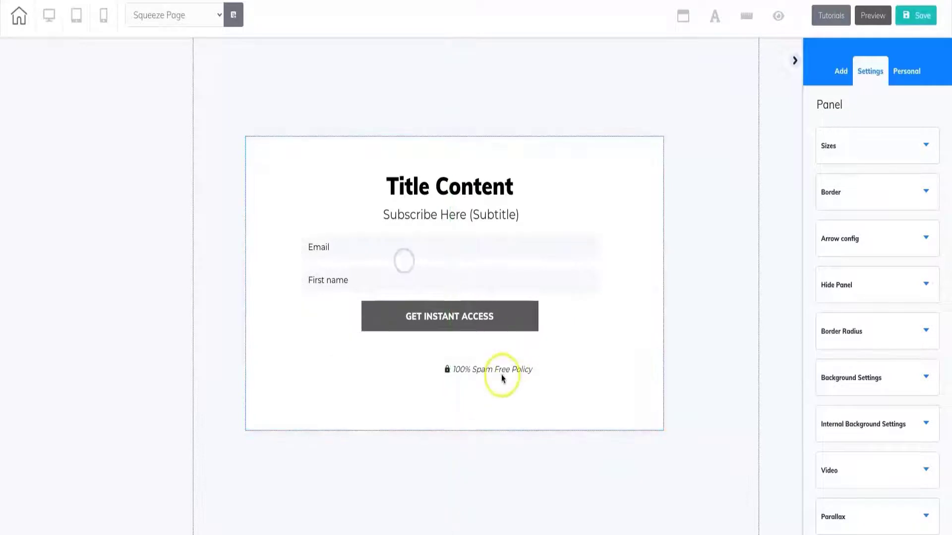
left_click_drag(503, 371, 453, 350)
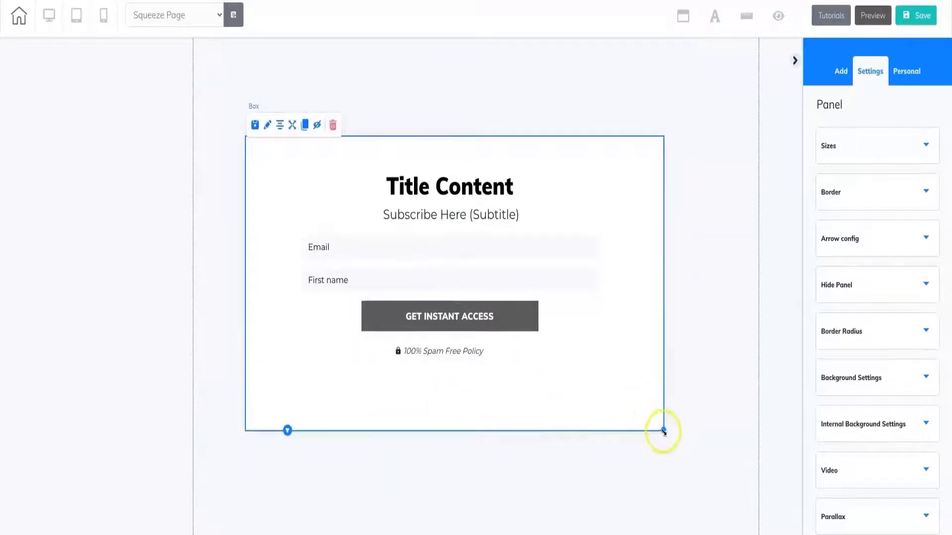
- Shrink the box in width and height, and move its text and form up and left to centre them
left_click_drag(661, 430, 595, 365)
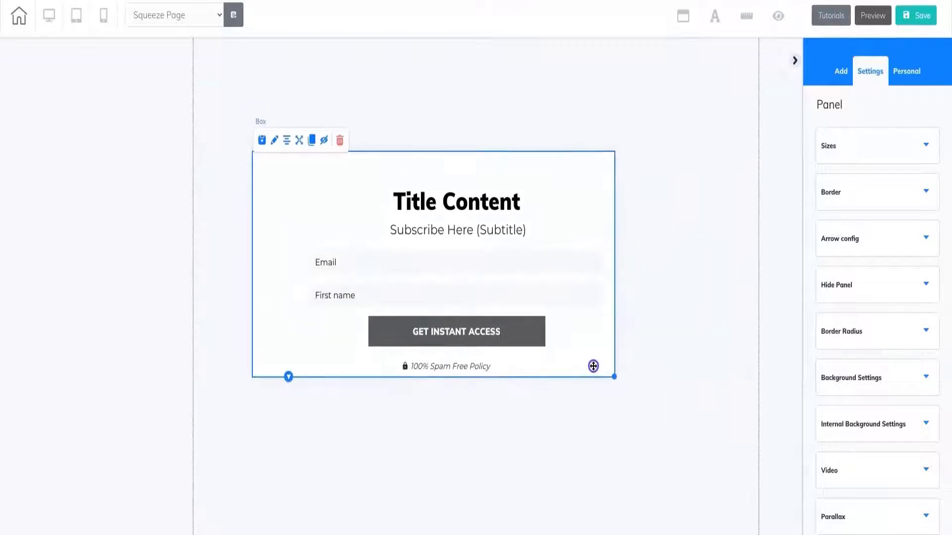
mouse_move(395, 206)
left_mouse_down()
mouse_move(412, 192)
mouse_move(404, 178)
mouse_move(434, 234)
mouse_move(410, 209)
left_mouse_up()
left_click_drag(428, 268, 406, 249)
left_click_drag(446, 366, 433, 340)
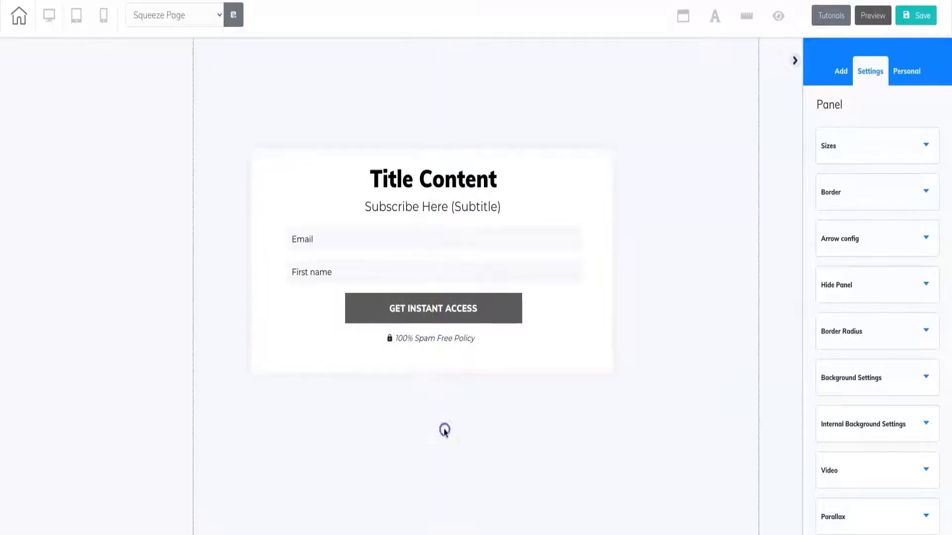
- Set the background of the panel behind the box to solid blue 0A3AF8
mouse_move(548, 197)
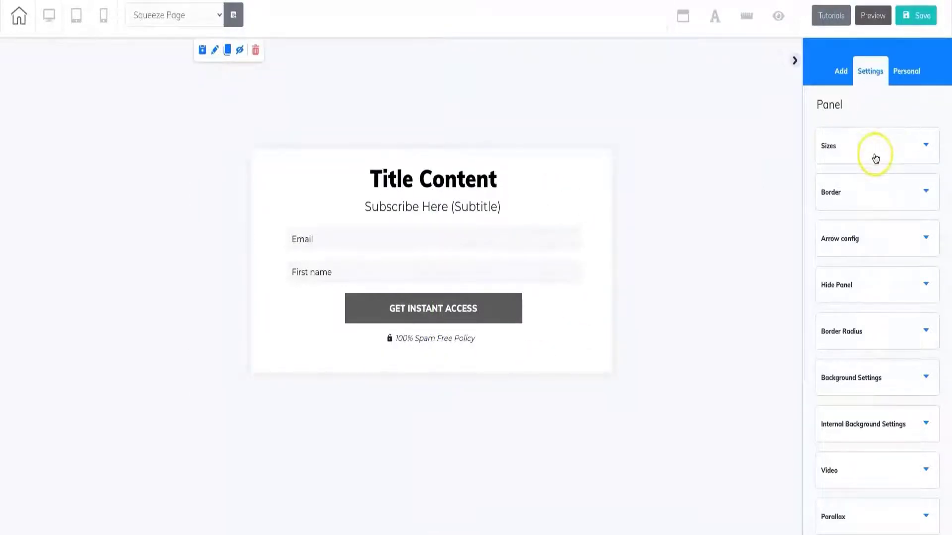
scroll(883, 319, "down", 3)
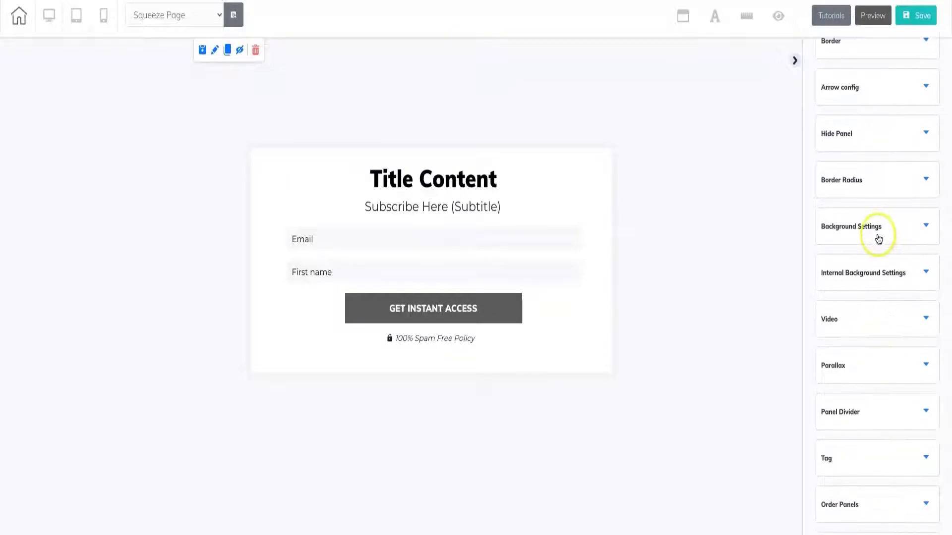
left_click(877, 242)
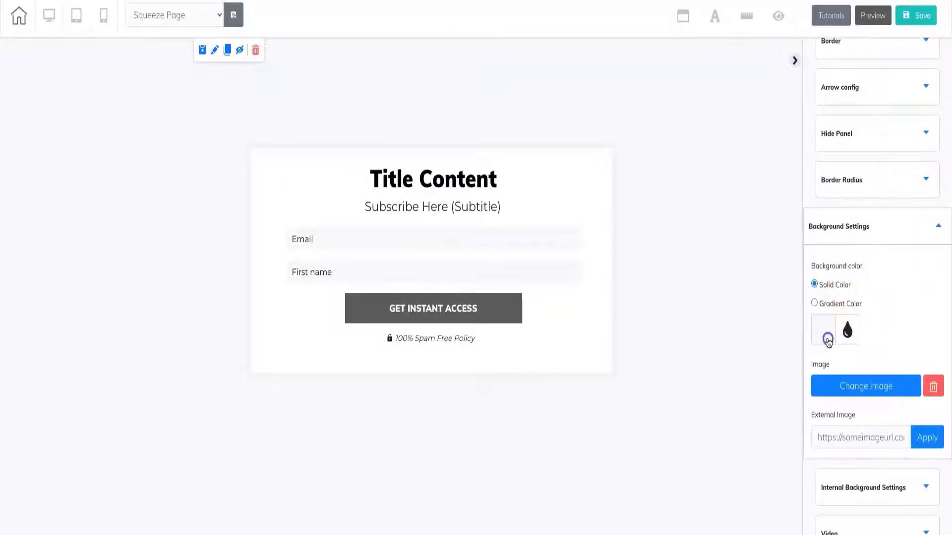
left_click(824, 331)
left_click(934, 359)
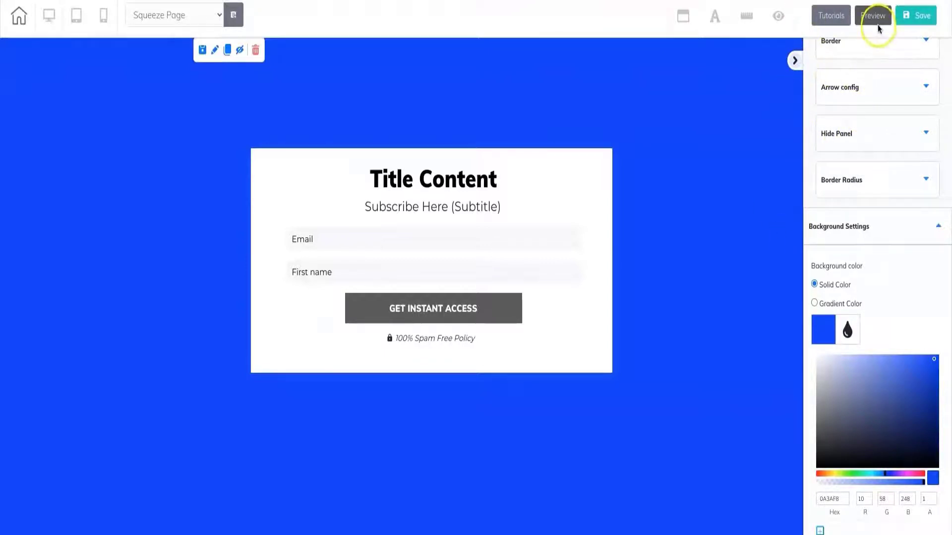
- Check the squeeze page's mobile layout, return to the desktop layout, and display the MailingBoss form's settings
left_click(102, 17)
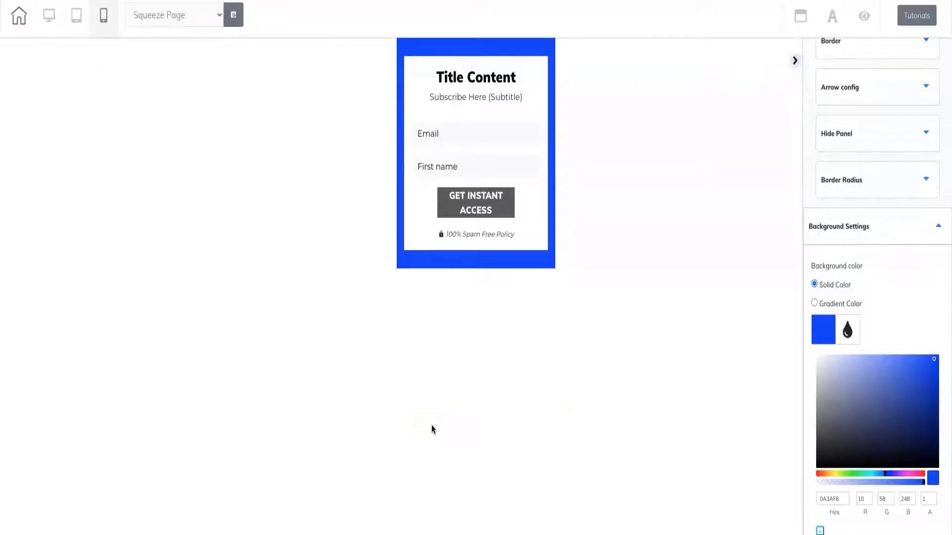
left_click(50, 18)
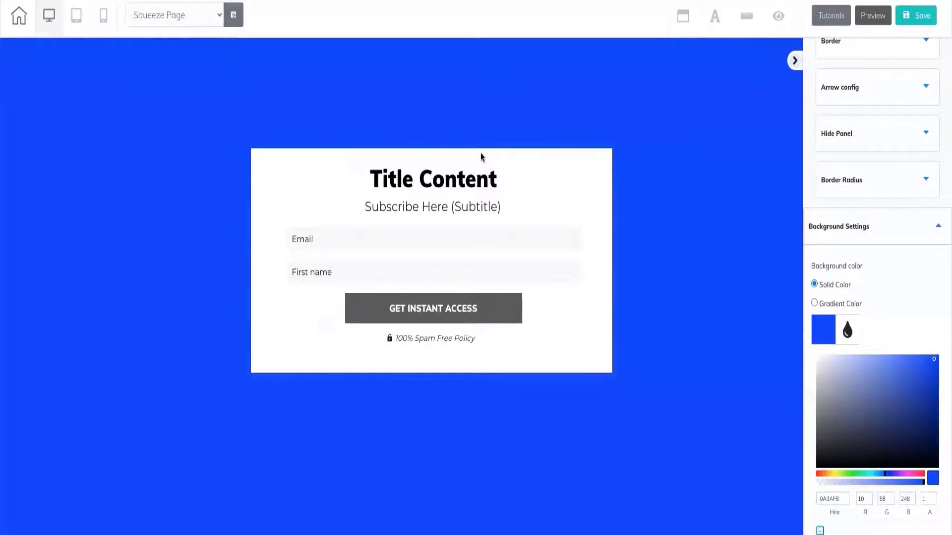
left_click(433, 267)
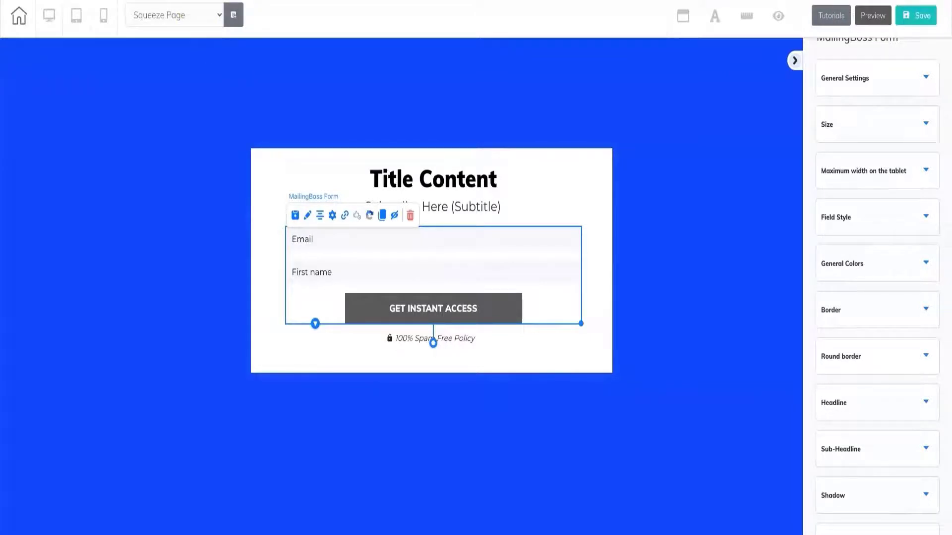
scroll(917, 218, "up", 2)
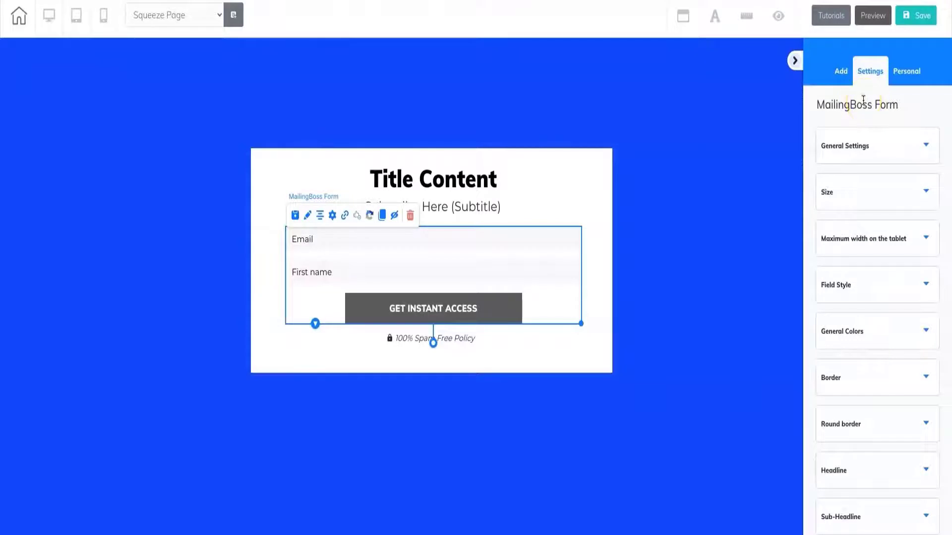
- Examine the panel templates and the full range of elements that can be added to the page
left_click(846, 72)
left_click(849, 109)
left_click(897, 118)
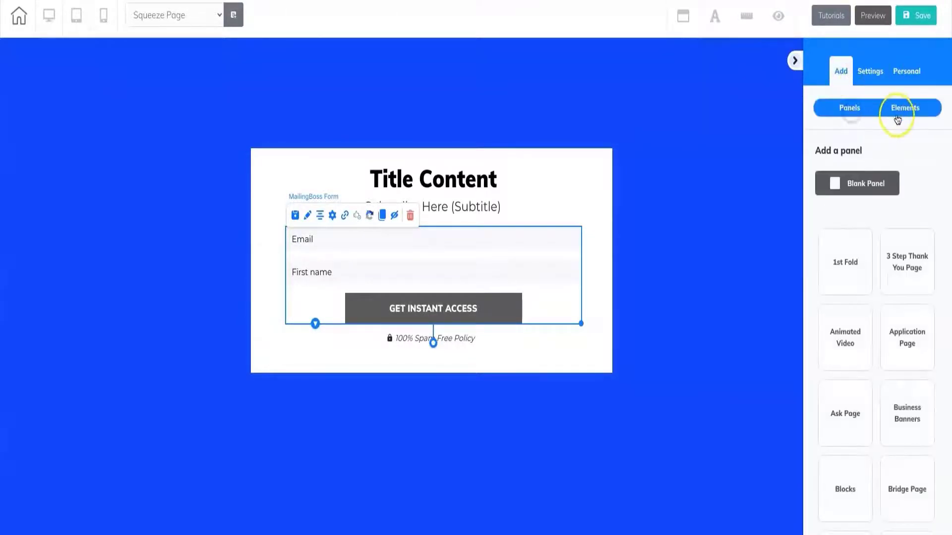
scroll(871, 266, "down", 1)
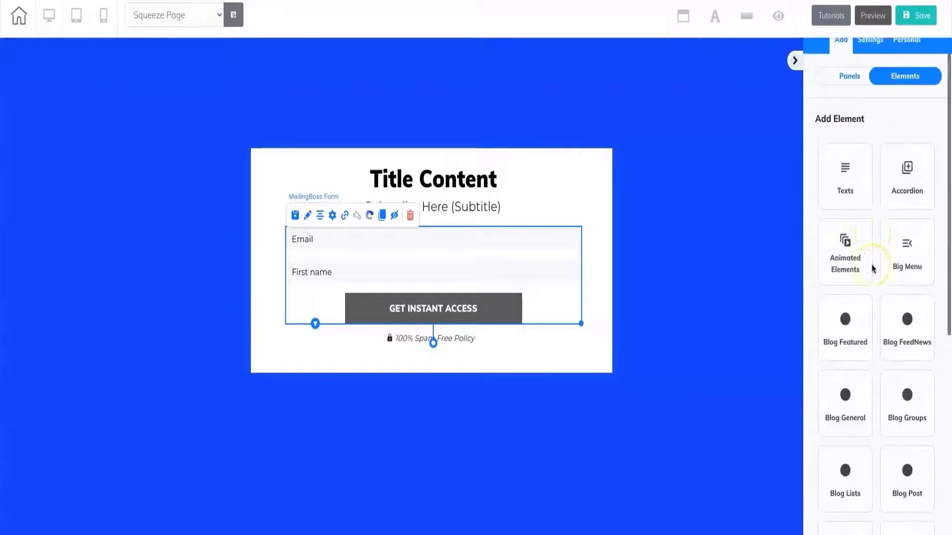
scroll(872, 268, "up", 1)
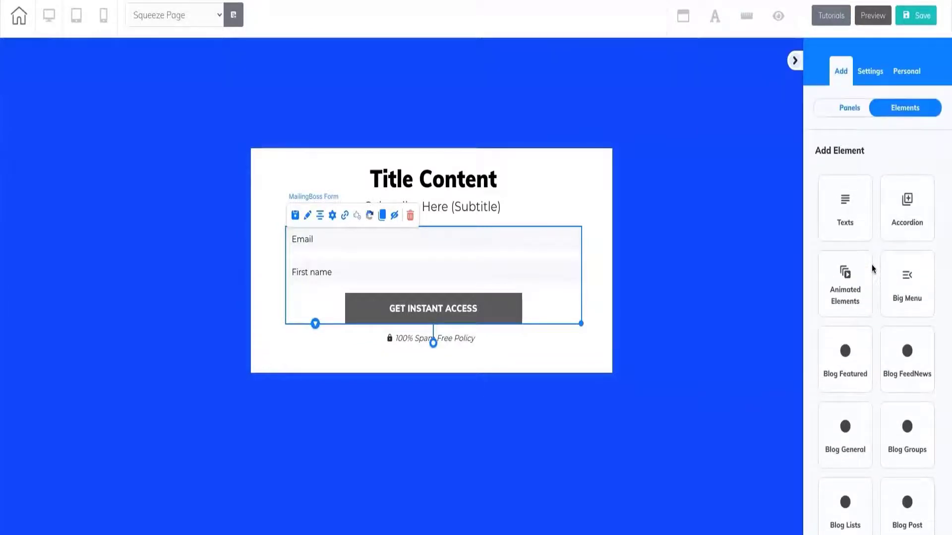
scroll(872, 287, "down", 15)
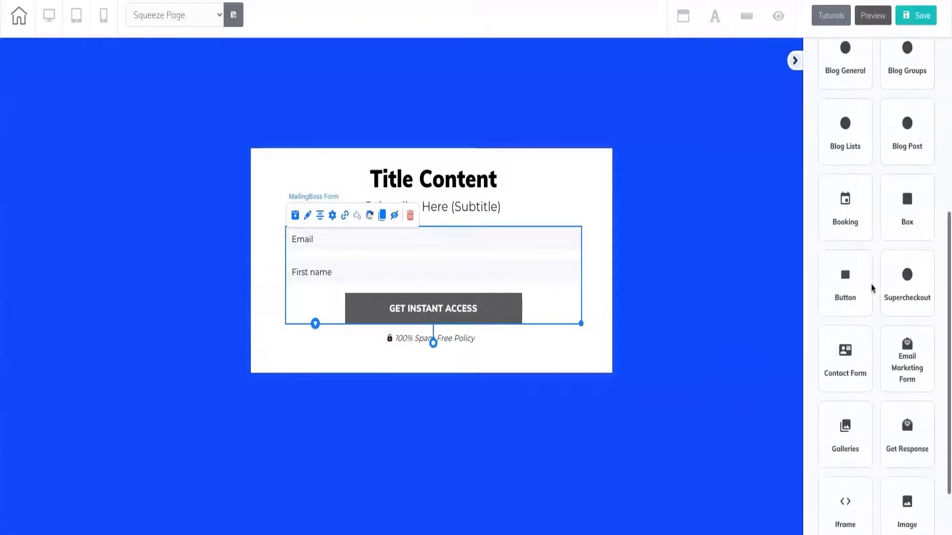
scroll(872, 287, "down", 2)
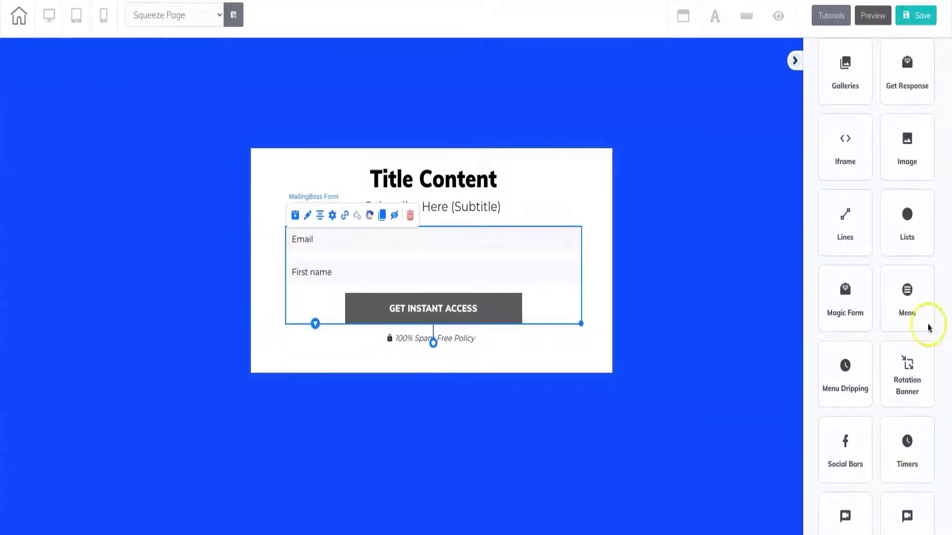
scroll(928, 322, "up", 10)
scroll(851, 283, "up", 8)
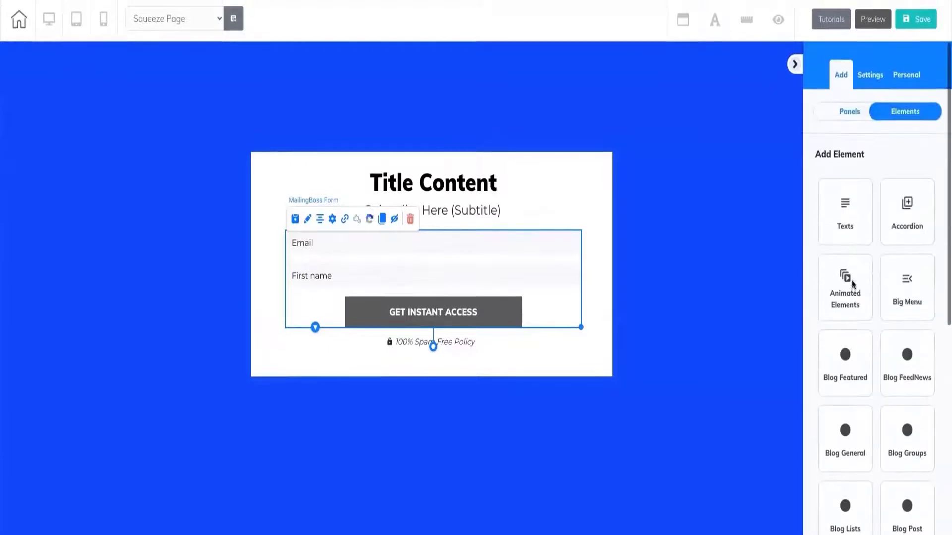
- Examine the text elements that can be added to the squeeze page, and select the box around the form
left_click_drag(849, 219, 527, 176)
left_click(823, 197)
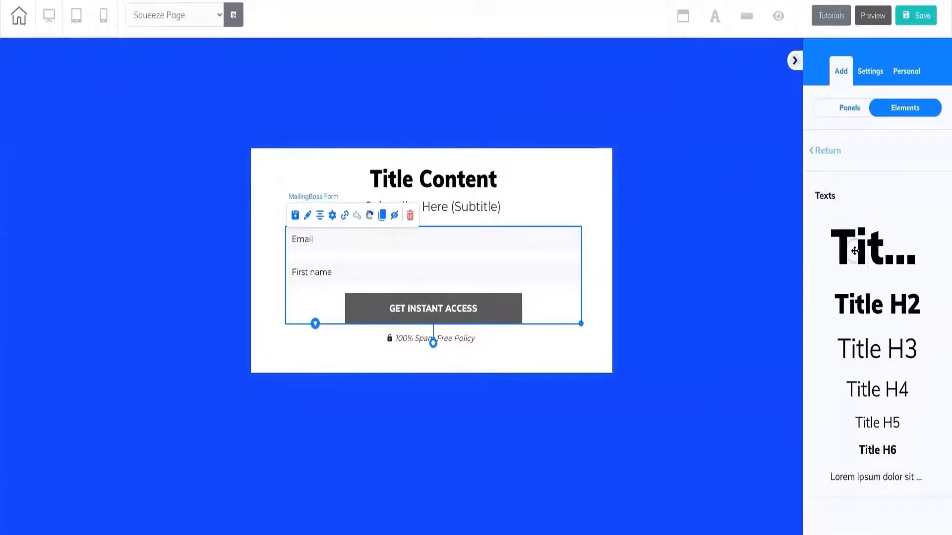
left_click(571, 353)
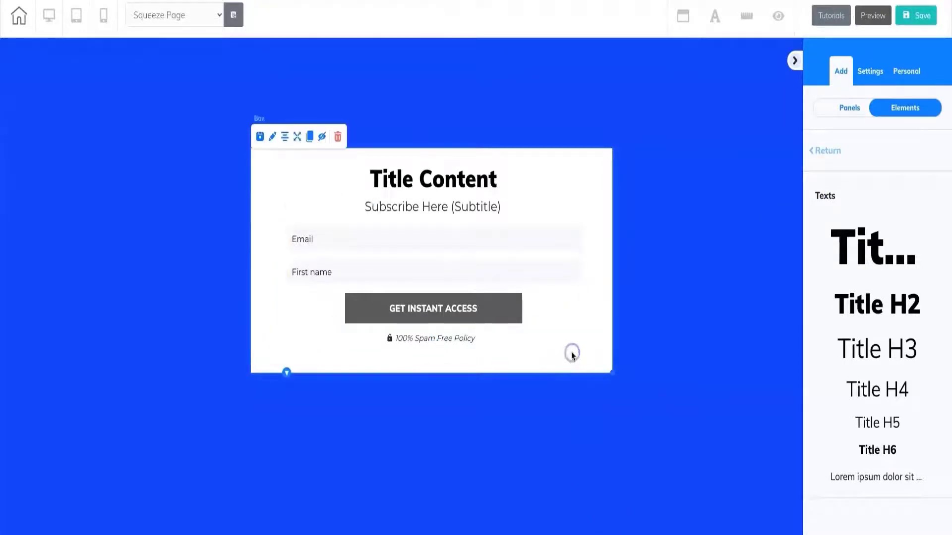
left_click_drag(828, 228, 542, 440)
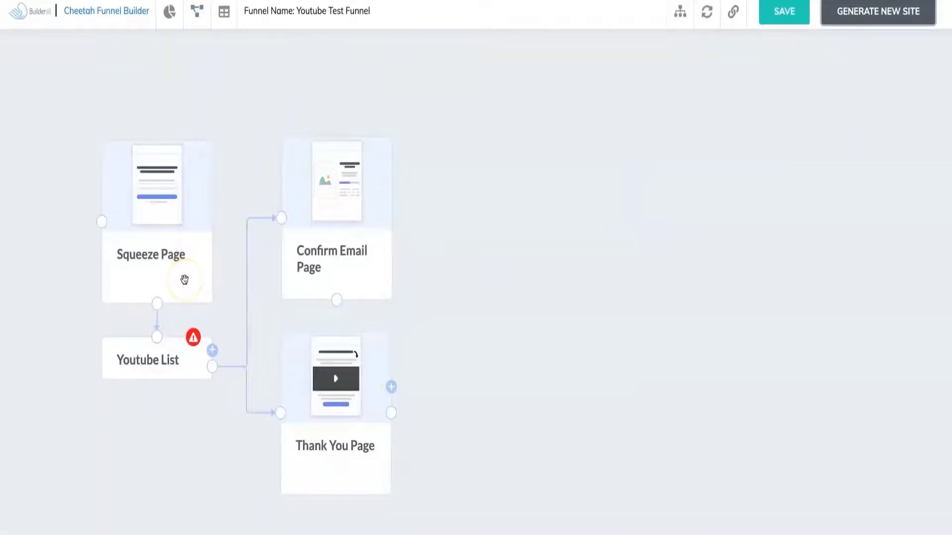
- Return to the Builderall home dashboard and open the MailingBoss email tool and the CRM in separate browser tabs
left_click(201, 213)
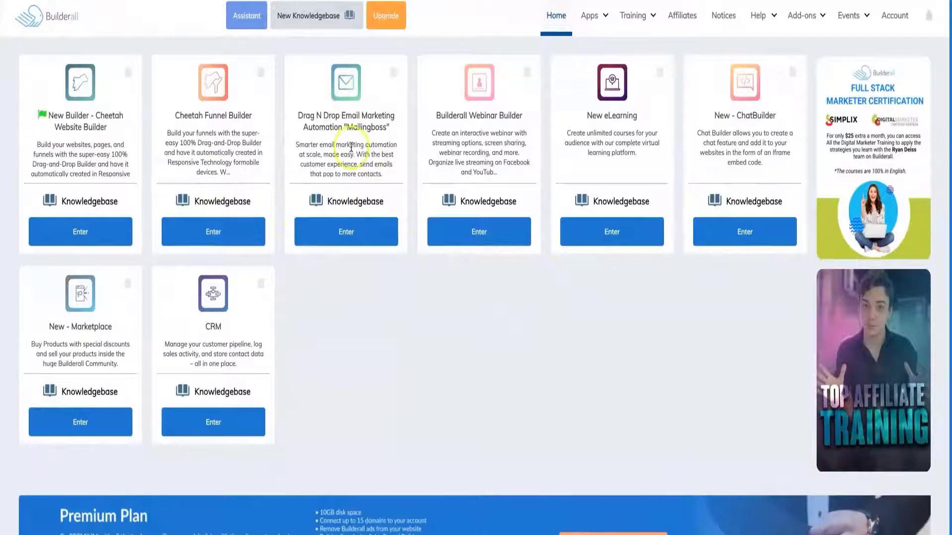
left_click(337, 226)
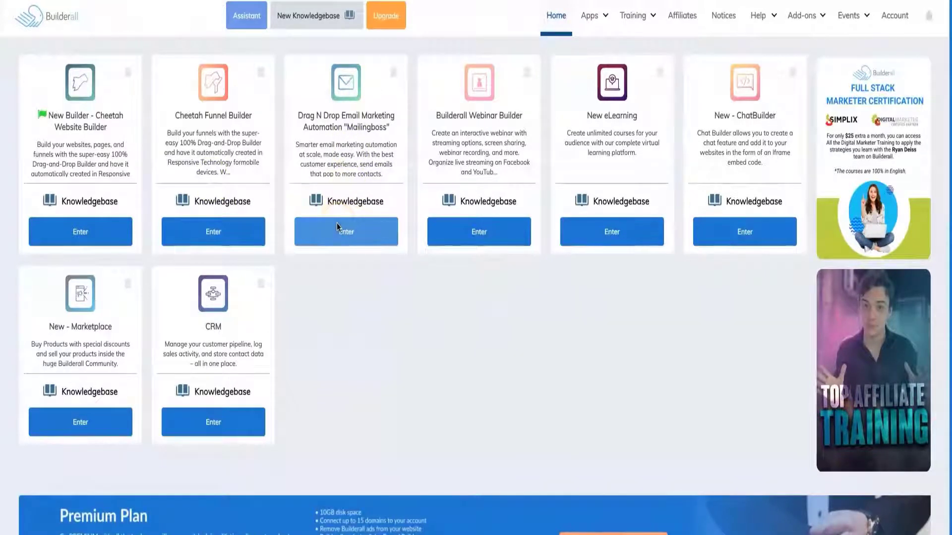
right_click(346, 229)
left_click(315, 293)
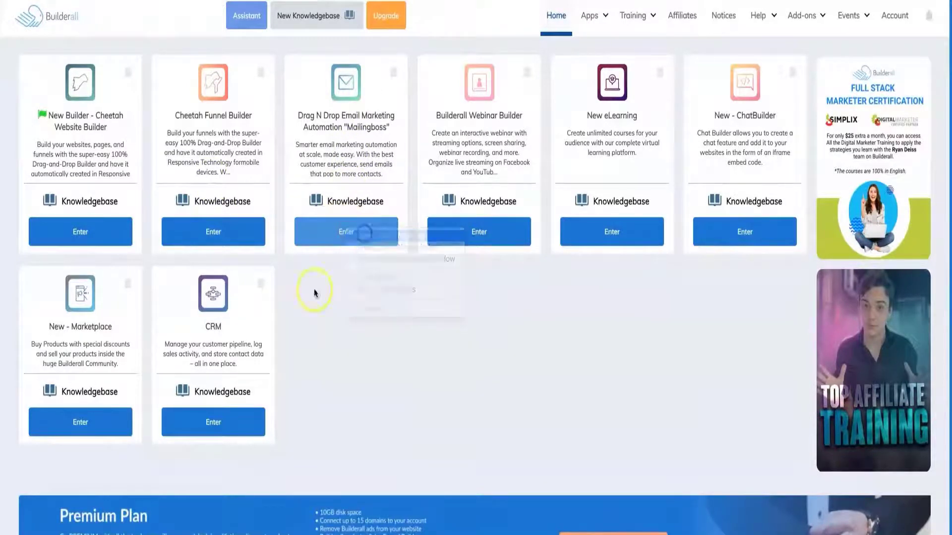
right_click(220, 417)
left_click(233, 422)
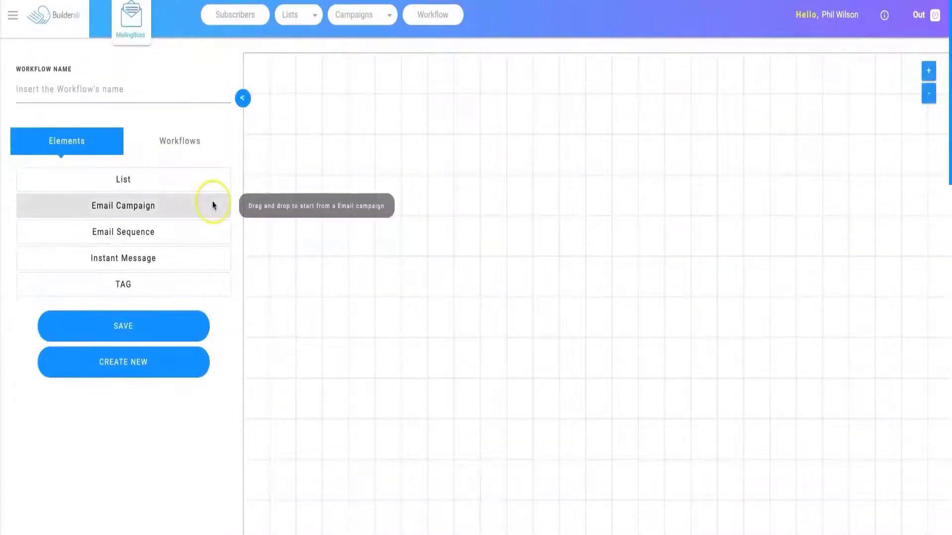
- Name the new MailingBoss workflow "Youtube Flow" and place a List element on its canvas
left_click(159, 97)
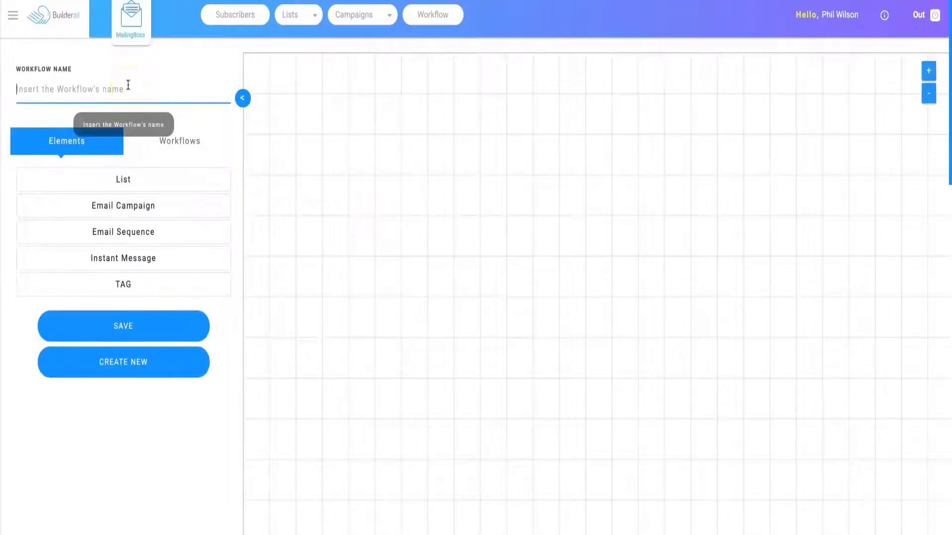
type("Youtube")
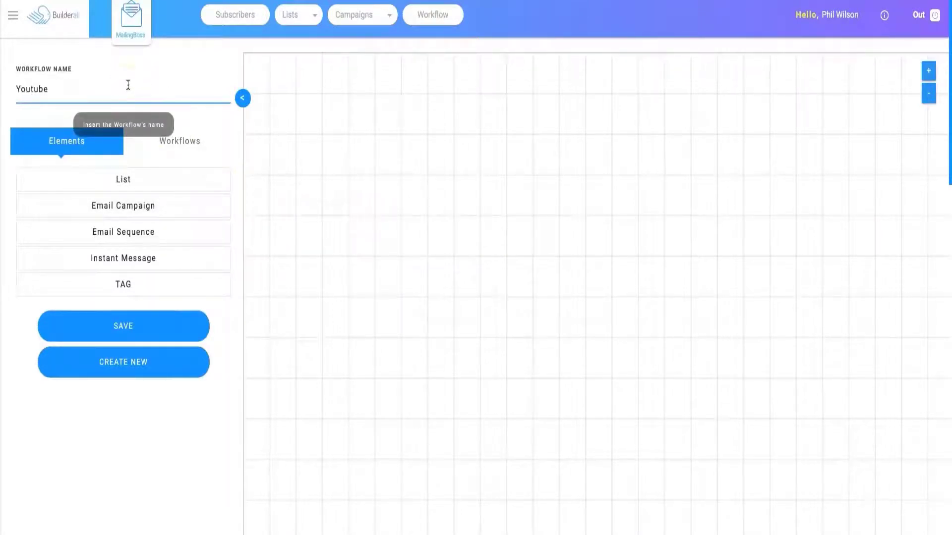
type("Flow")
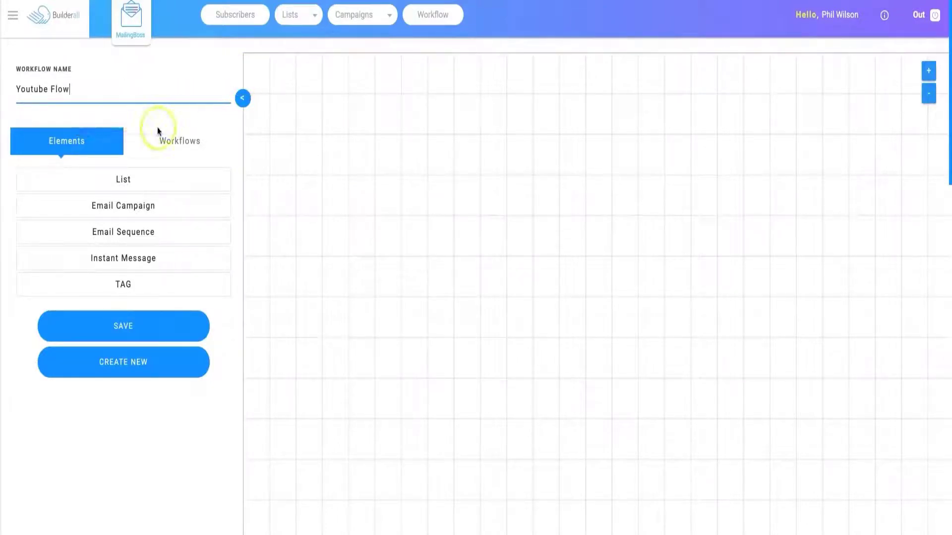
left_click_drag(102, 173, 337, 134)
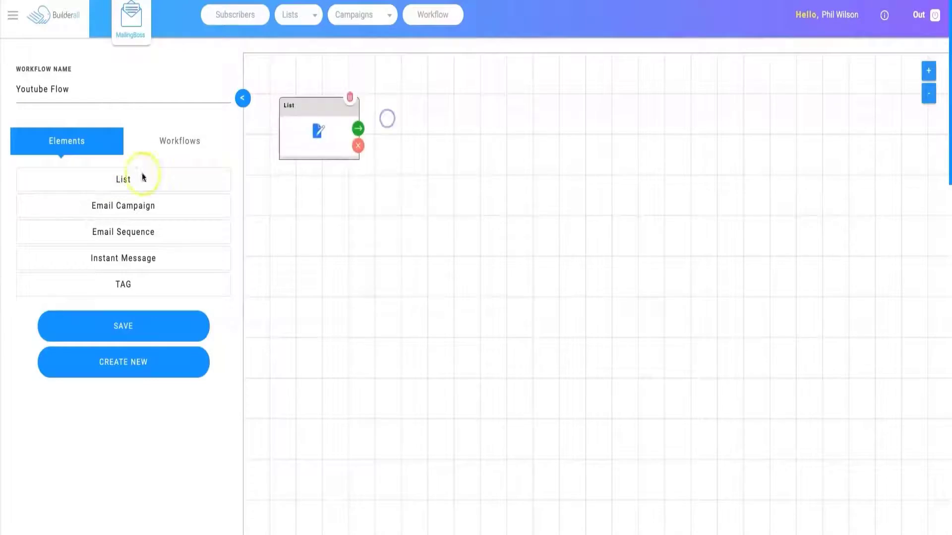
- Attach an autoresponder email to the List element and assign it the campaign "YUoutube List (Autoresponder/After Subscribe)"
left_click_drag(140, 214, 563, 127)
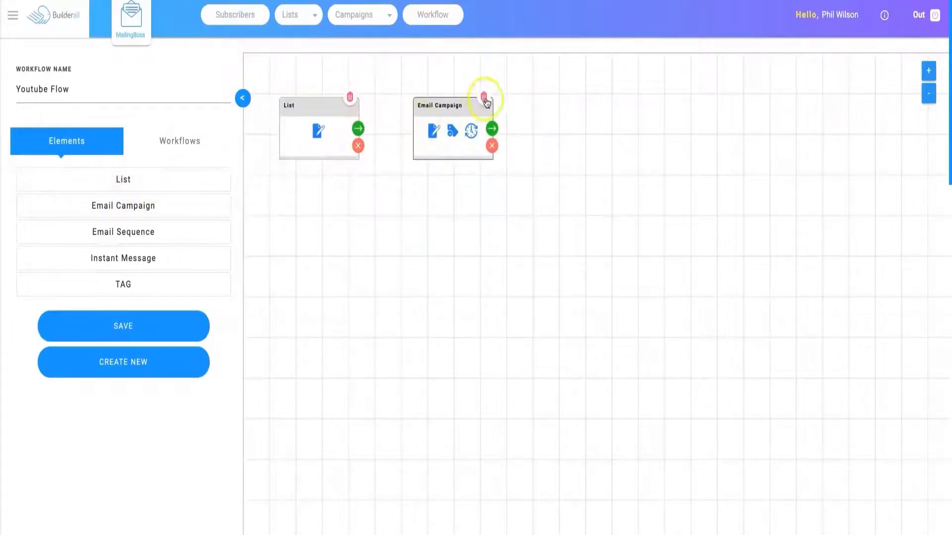
left_click(483, 97)
left_click(361, 147)
left_click(404, 180)
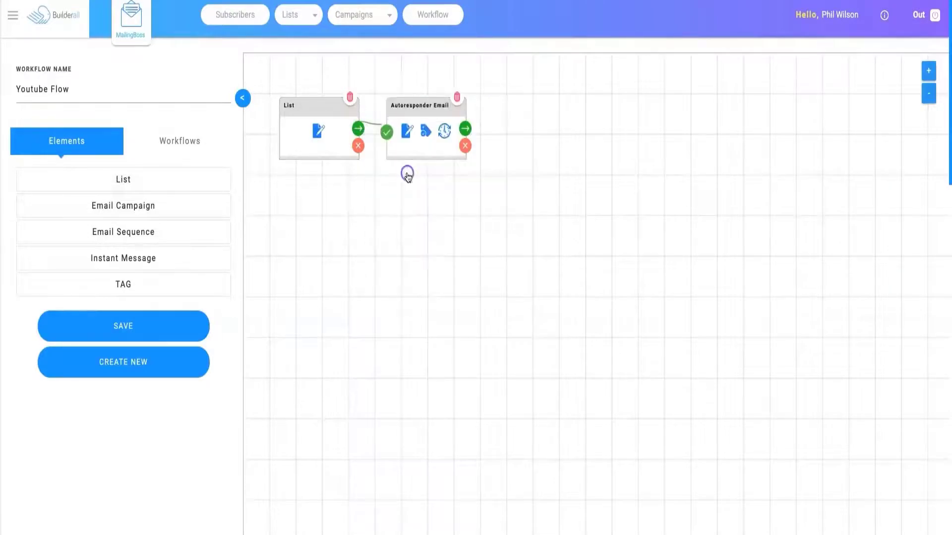
left_click(410, 100)
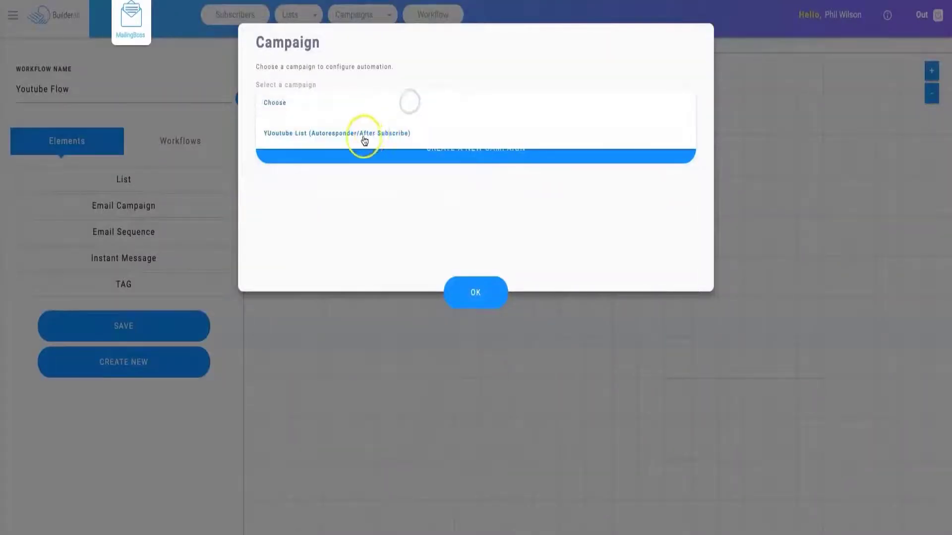
left_click(363, 134)
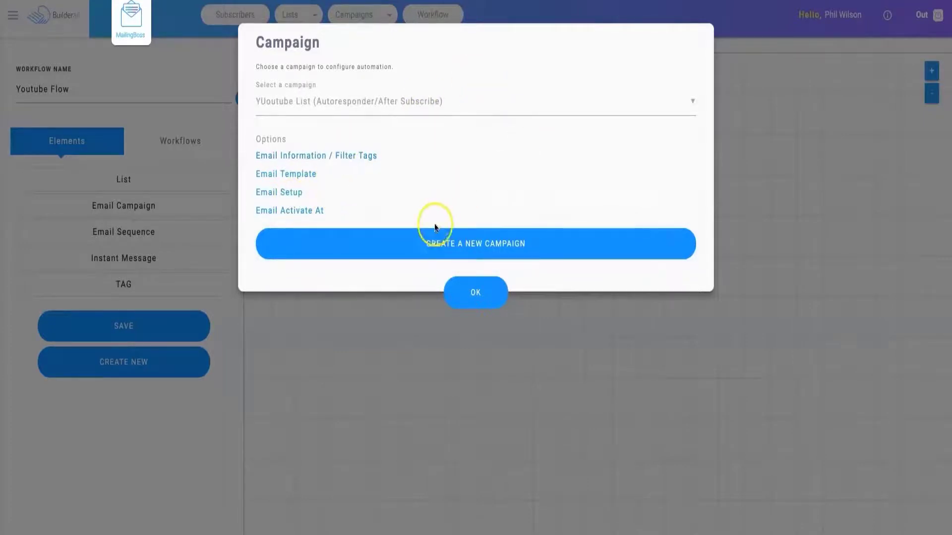
left_click(459, 291)
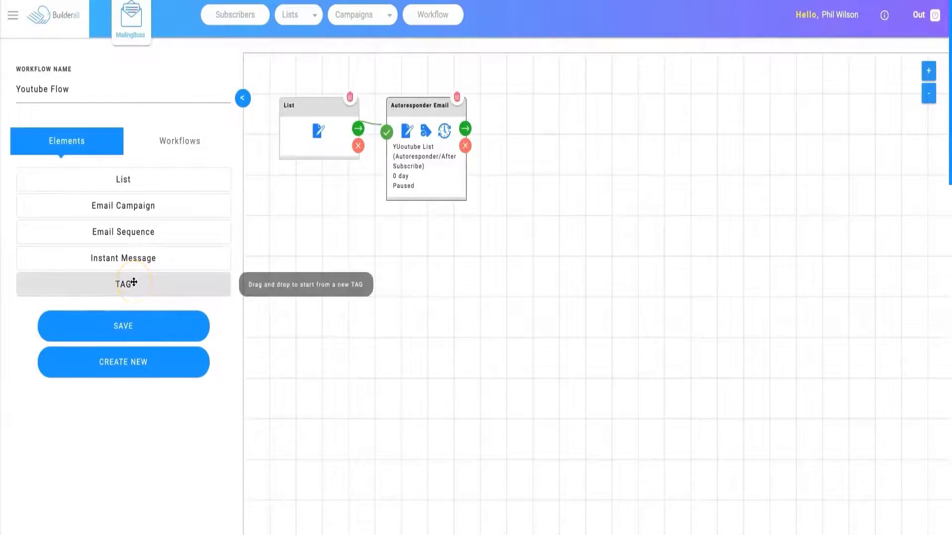
left_click_drag(134, 282, 536, 127)
left_click_drag(683, 123, 682, 123)
left_click_drag(466, 127, 550, 125)
left_click(465, 129)
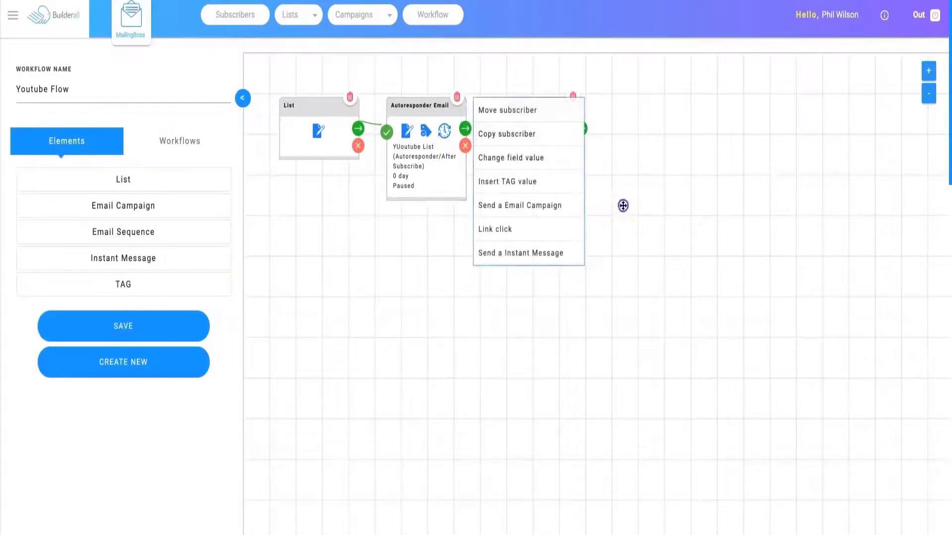
left_click(624, 205)
left_click(574, 98)
- Attach an Insert TAG value action to the autoresponder email, entering "Opened Mail" as the tag to select
left_click(465, 129)
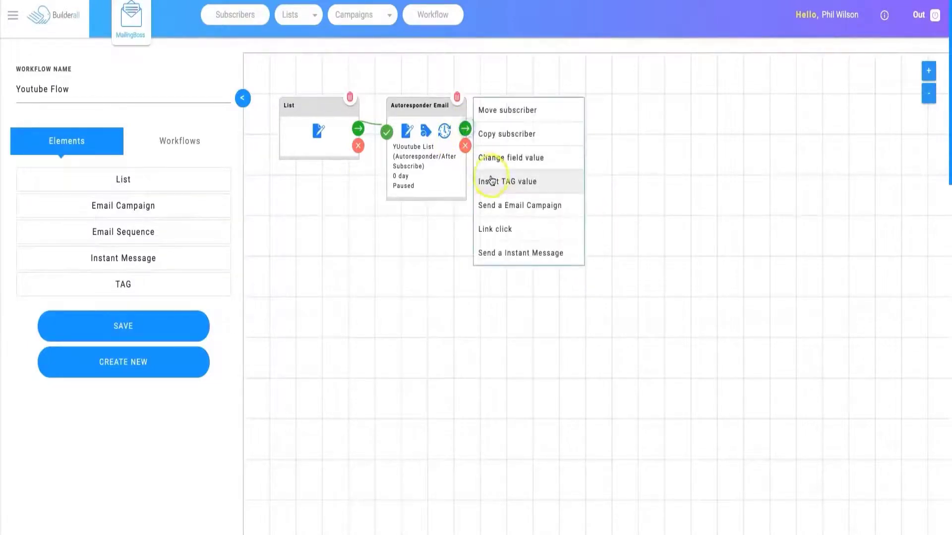
left_click(491, 180)
left_click(307, 92)
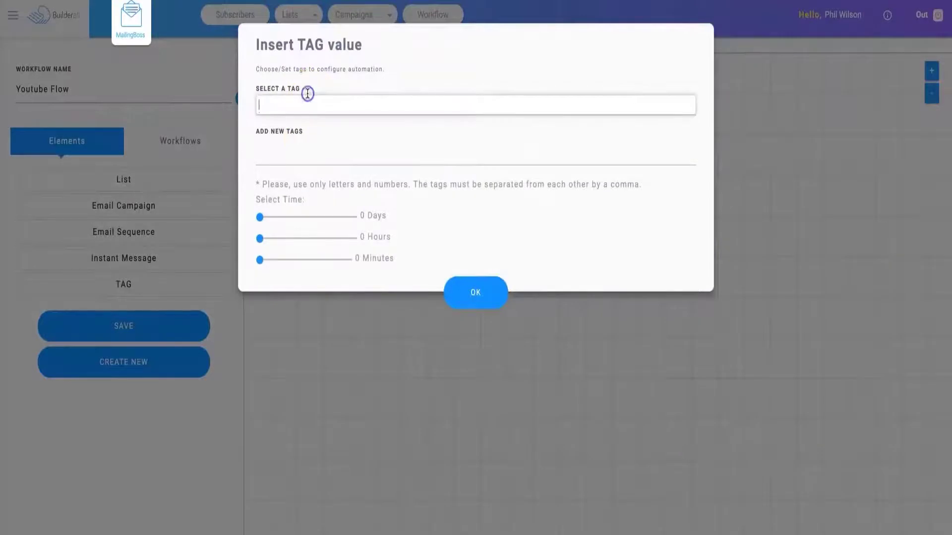
type("Opened Mail")
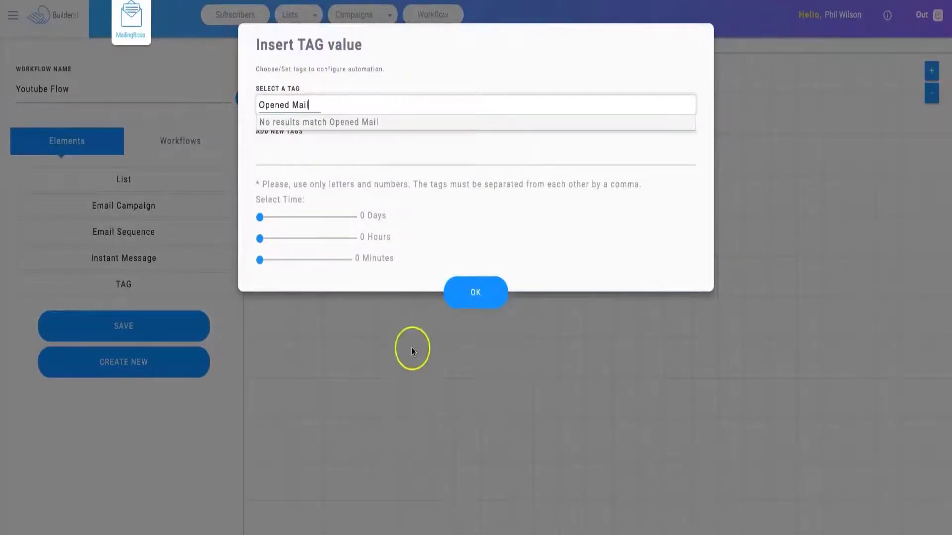
left_click(483, 297)
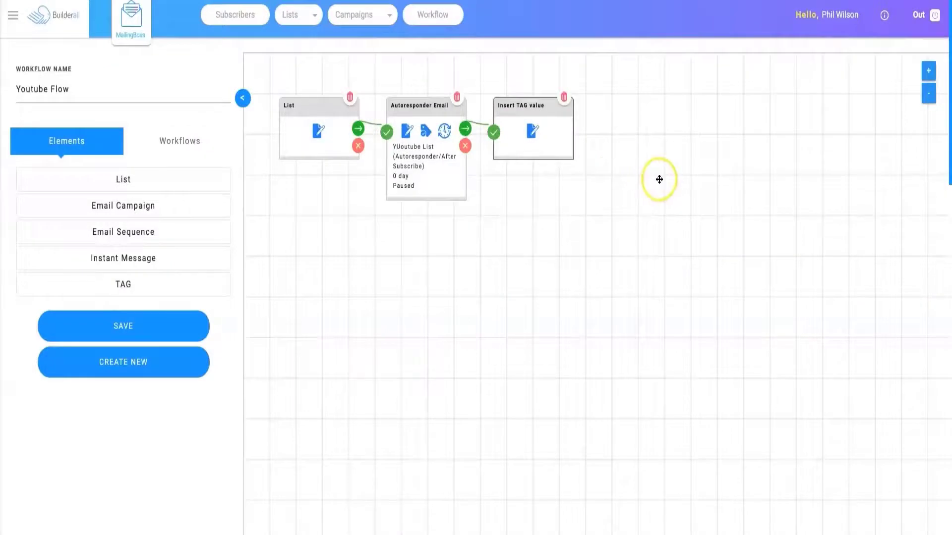
- Check the autoresponder email's campaign TAG filter and review the resulting workflow
left_click(425, 131)
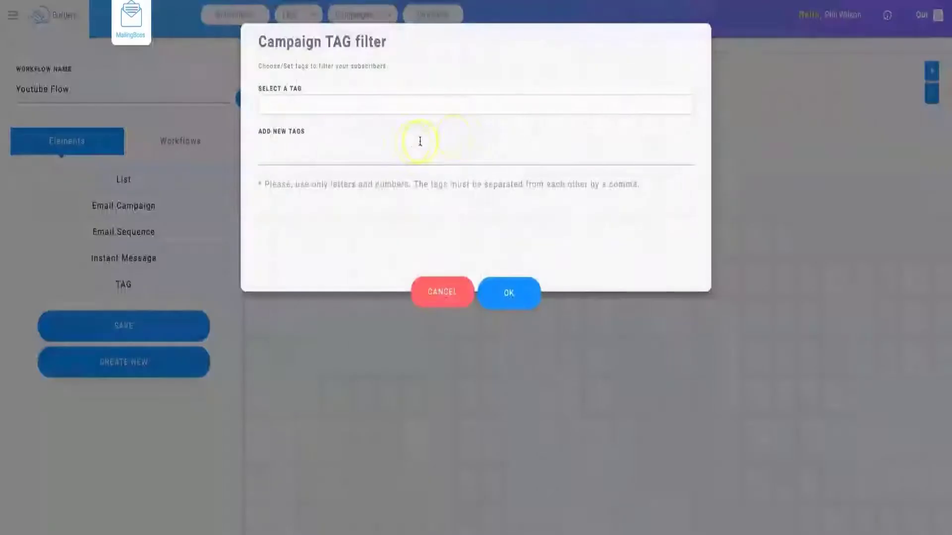
left_click(489, 296)
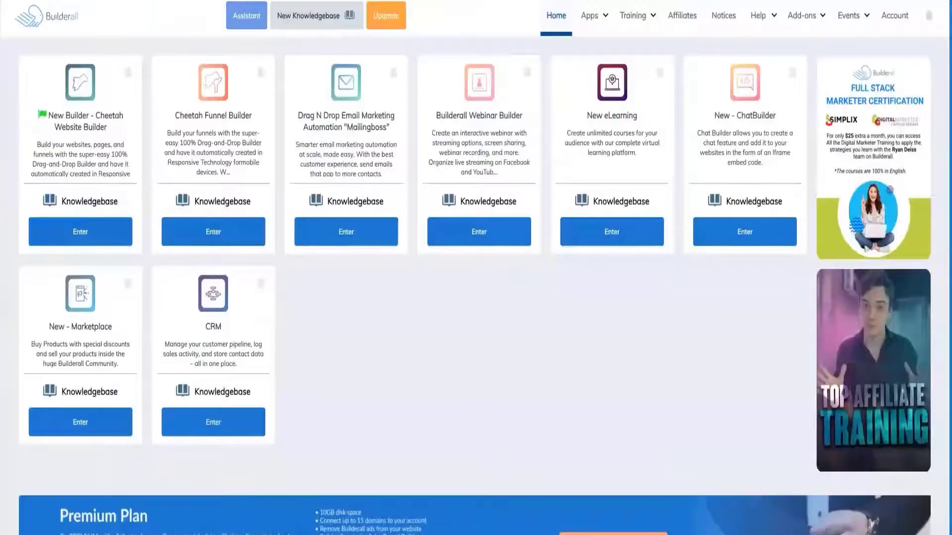
left_click(211, 232)
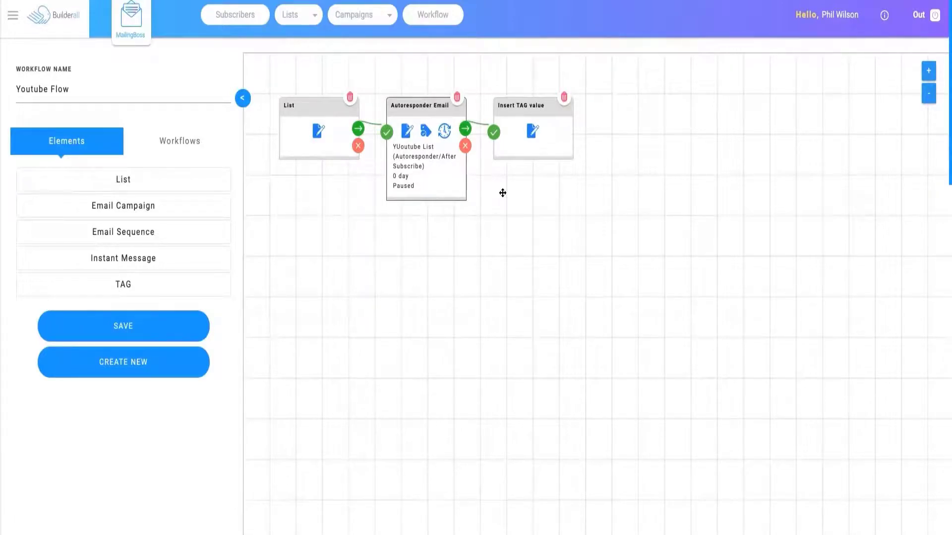
left_click(408, 253)
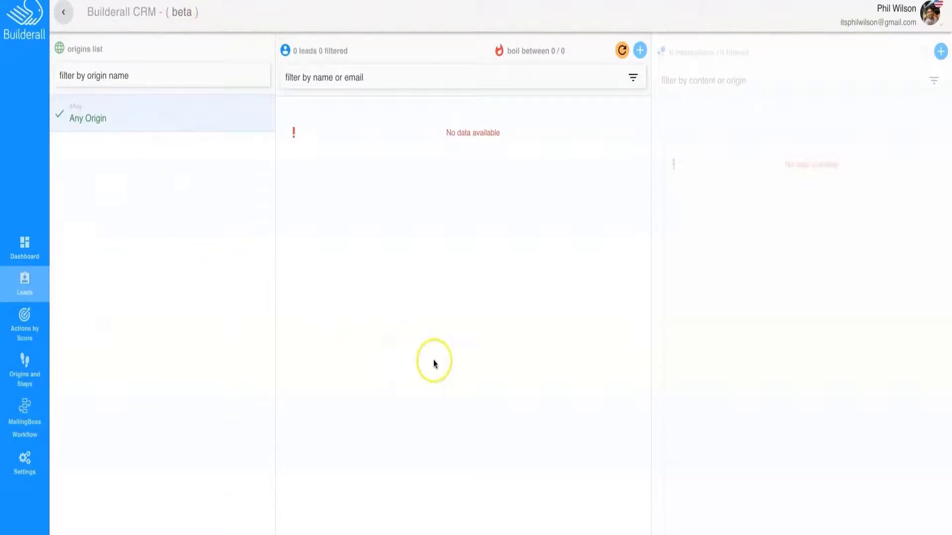
- Examine the lead data and additional data fields of a new CRM lead, and close the form without saving
left_click(640, 51)
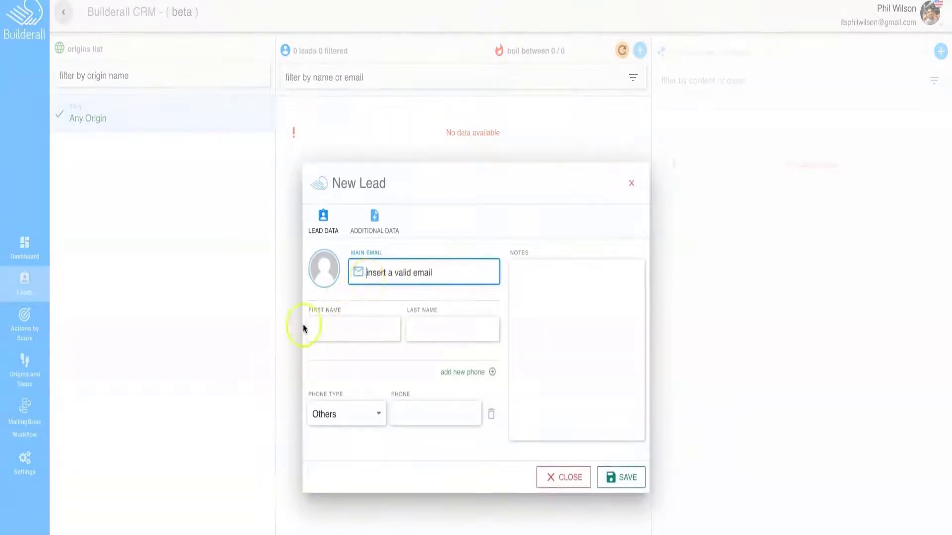
left_click(540, 300)
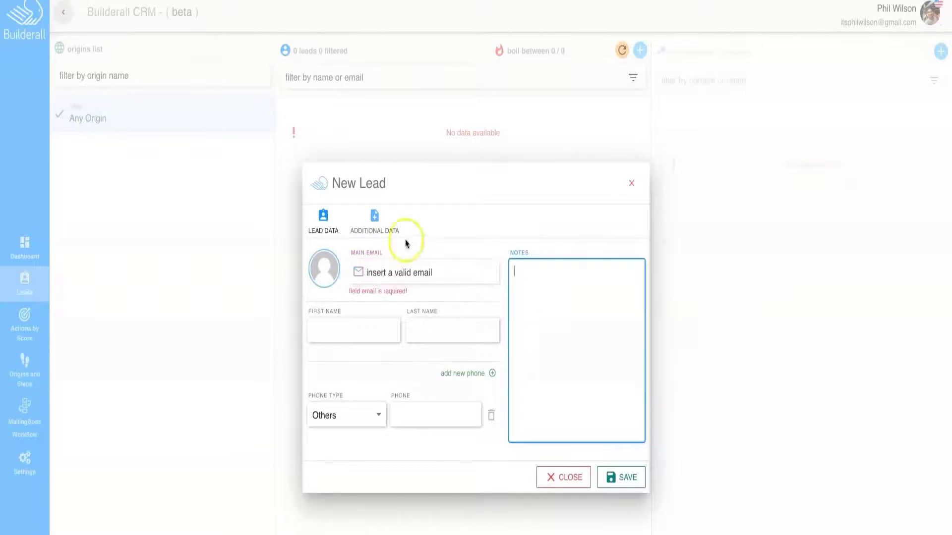
left_click(374, 220)
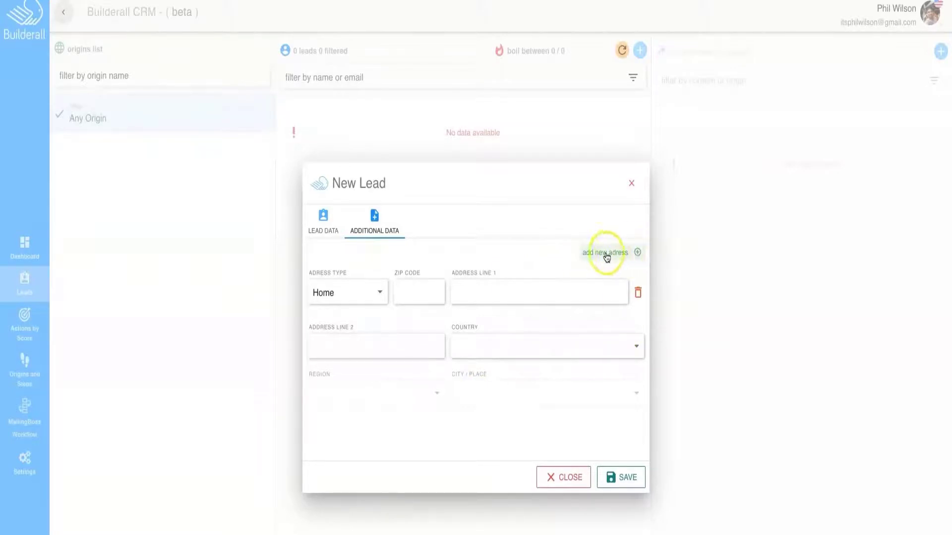
left_click(323, 232)
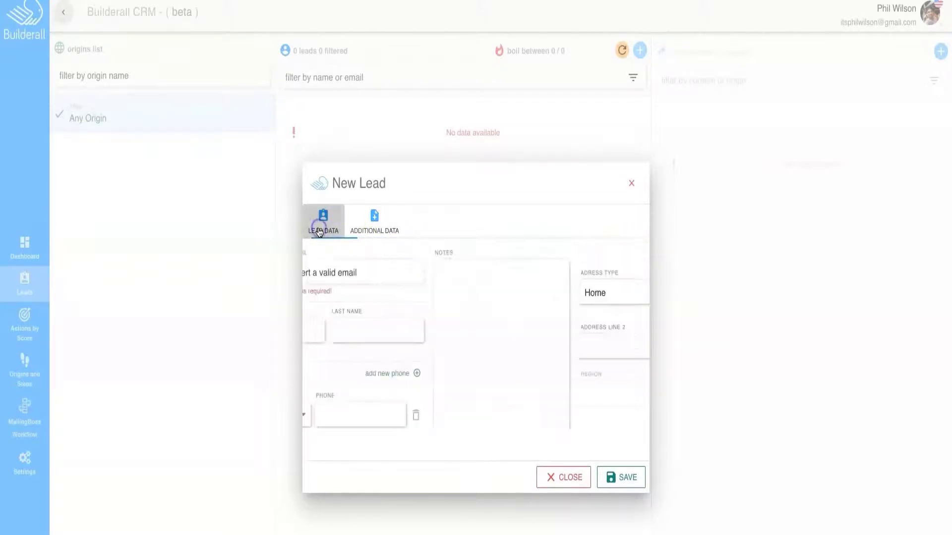
left_click(628, 190)
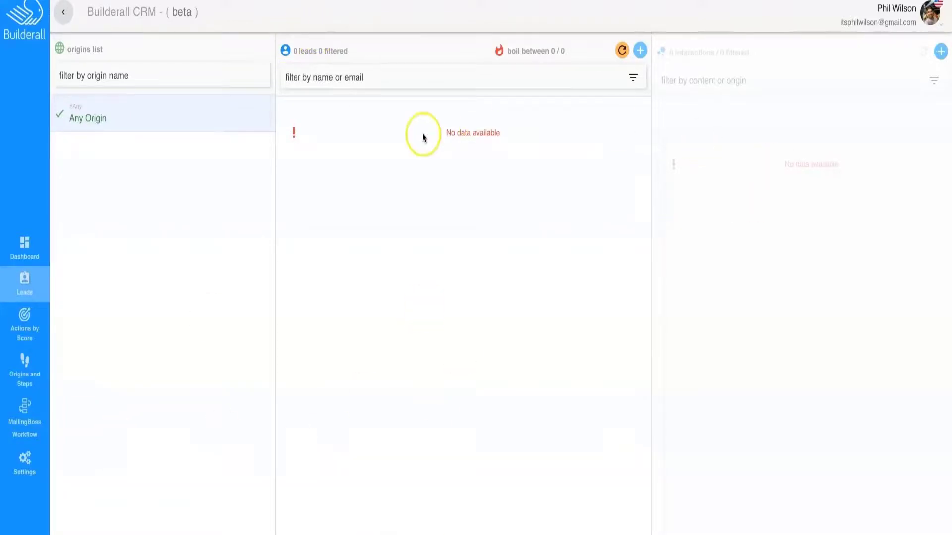
left_click(256, 278)
left_click(195, 72)
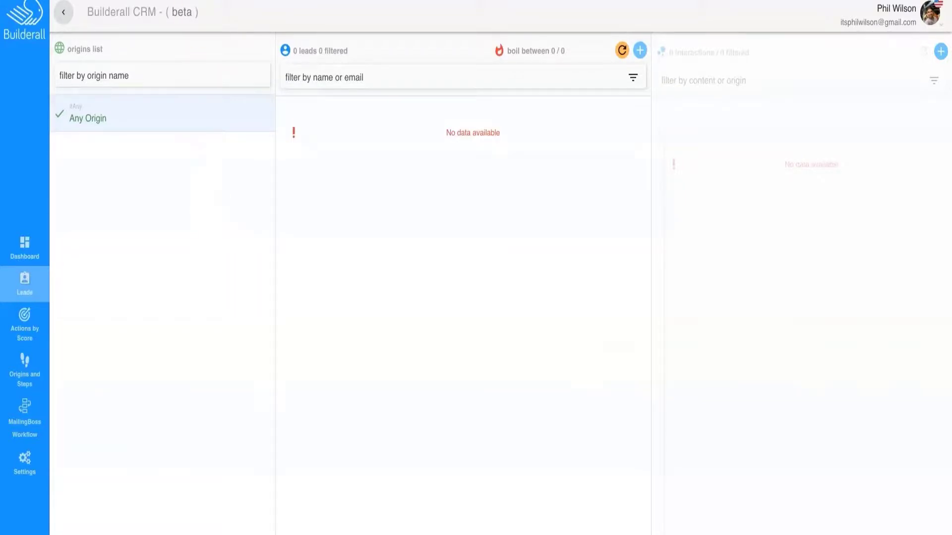